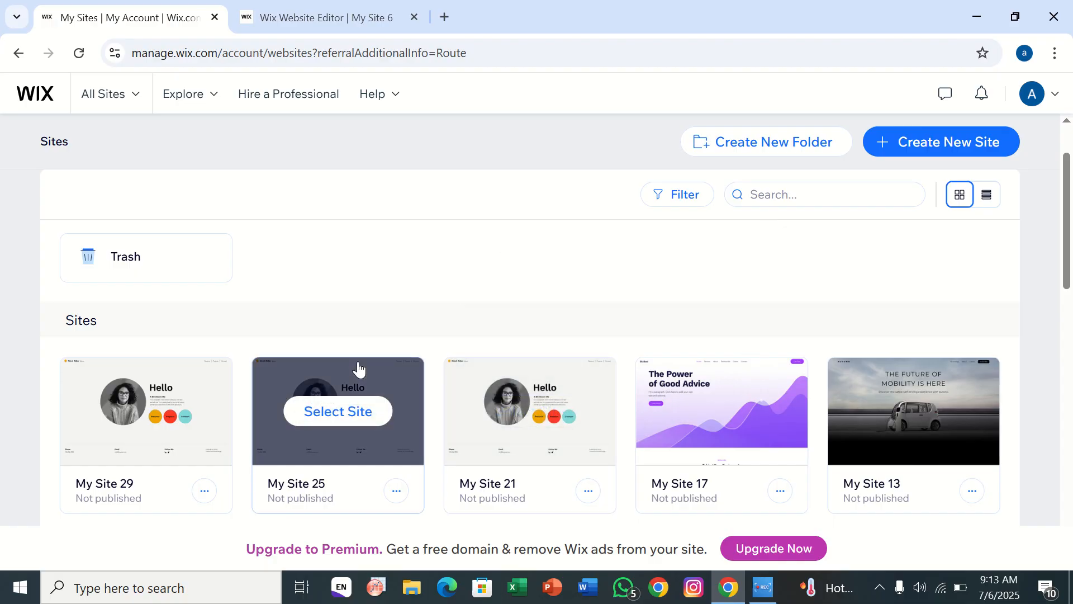
Switch the My Site 6 editor to desktop view and return to the sites list
{"action": "left_click", "coordinate": [326, 8]}
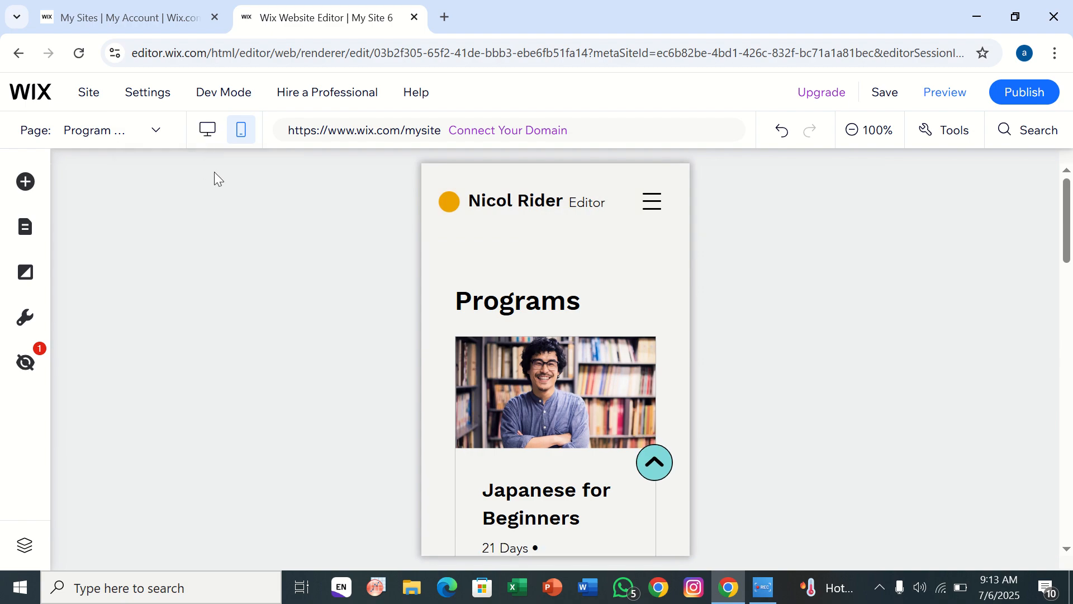
{"action": "left_click", "coordinate": [208, 130]}
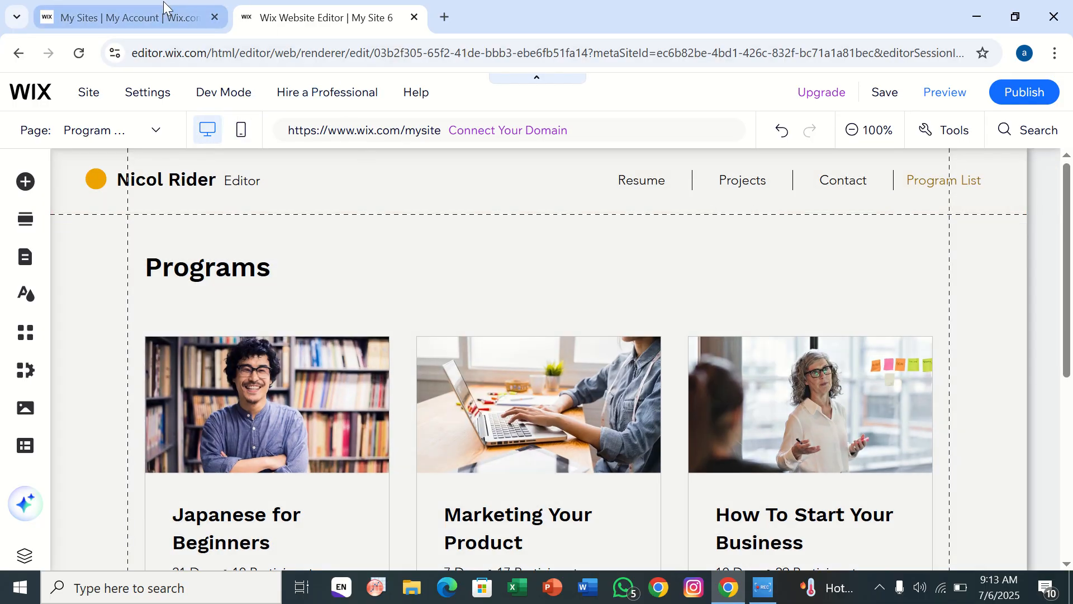
{"action": "left_click", "coordinate": [164, 6]}
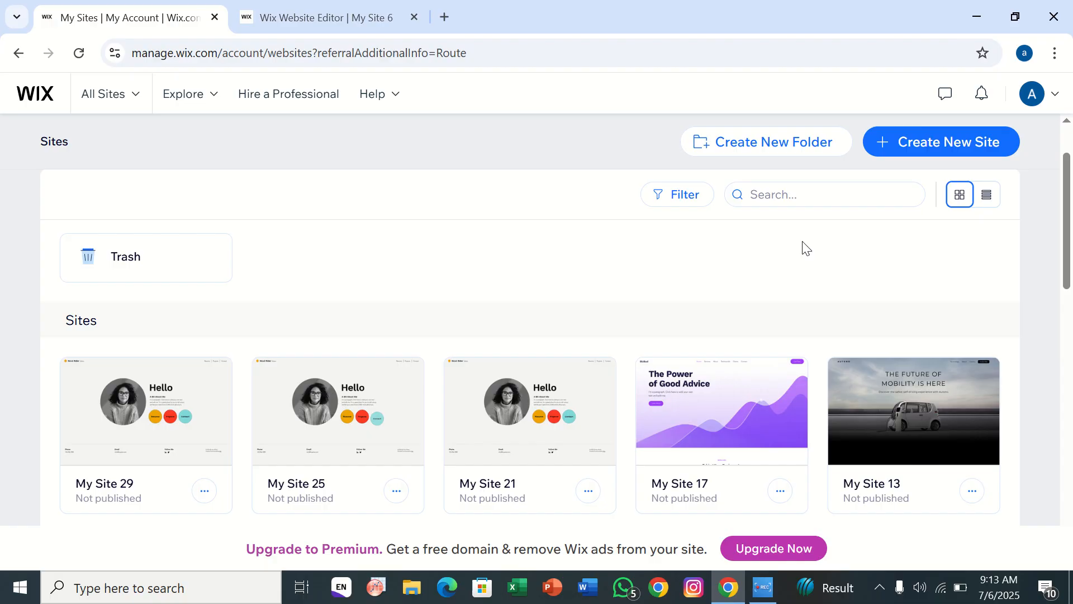
Start creating a new site without the AI chat and skip choosing a website type
{"action": "left_click", "coordinate": [907, 150]}
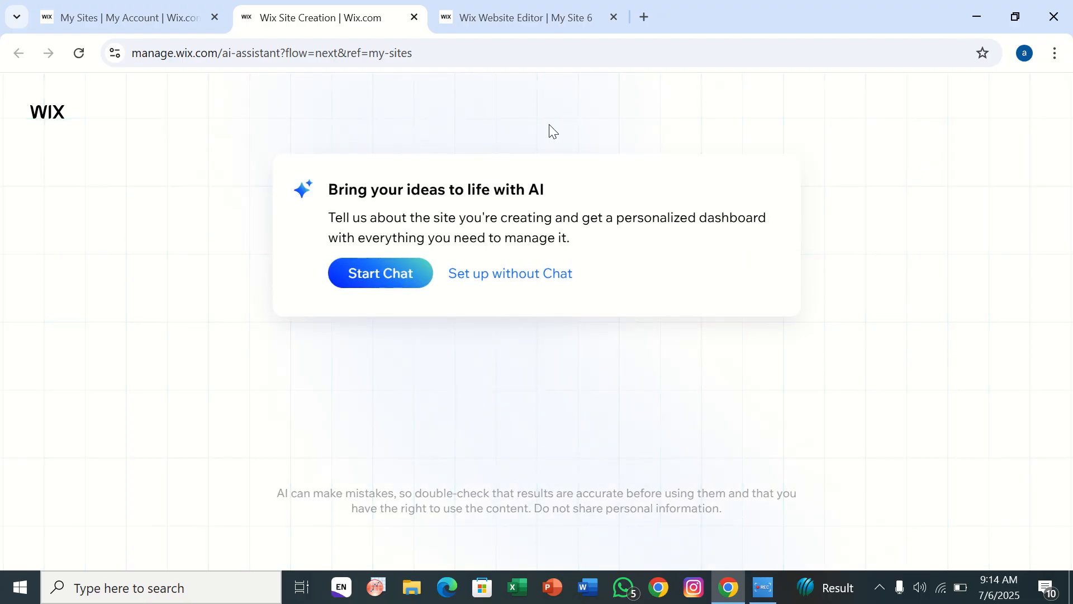
{"action": "left_click", "coordinate": [504, 276]}
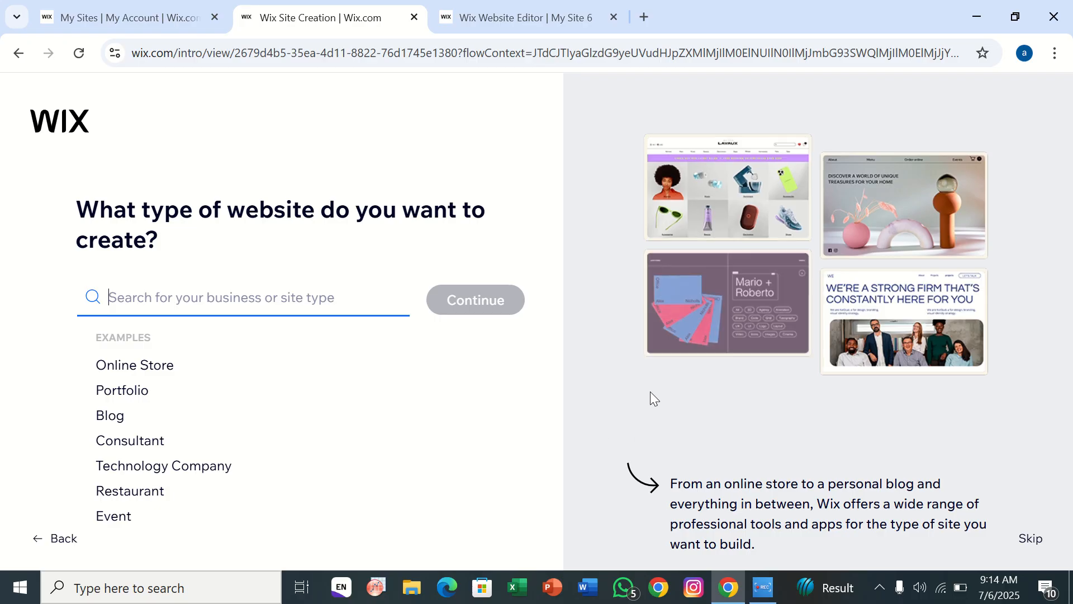
{"action": "left_click", "coordinate": [1023, 538]}
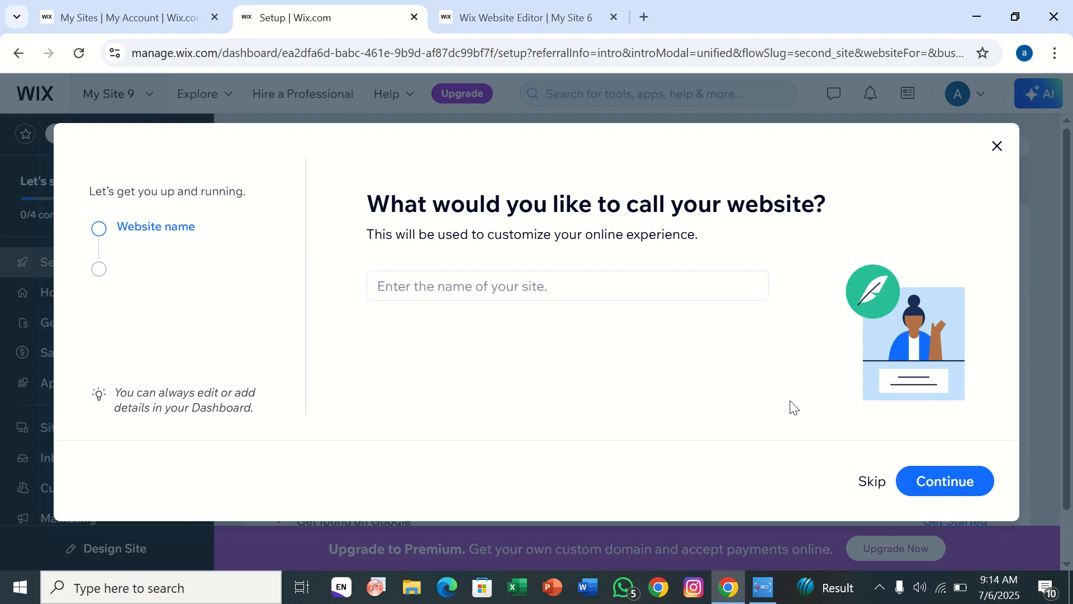
Skip the website name, site goals and Wix apps questions and continue to the new site's dashboard
{"action": "left_click", "coordinate": [862, 485]}
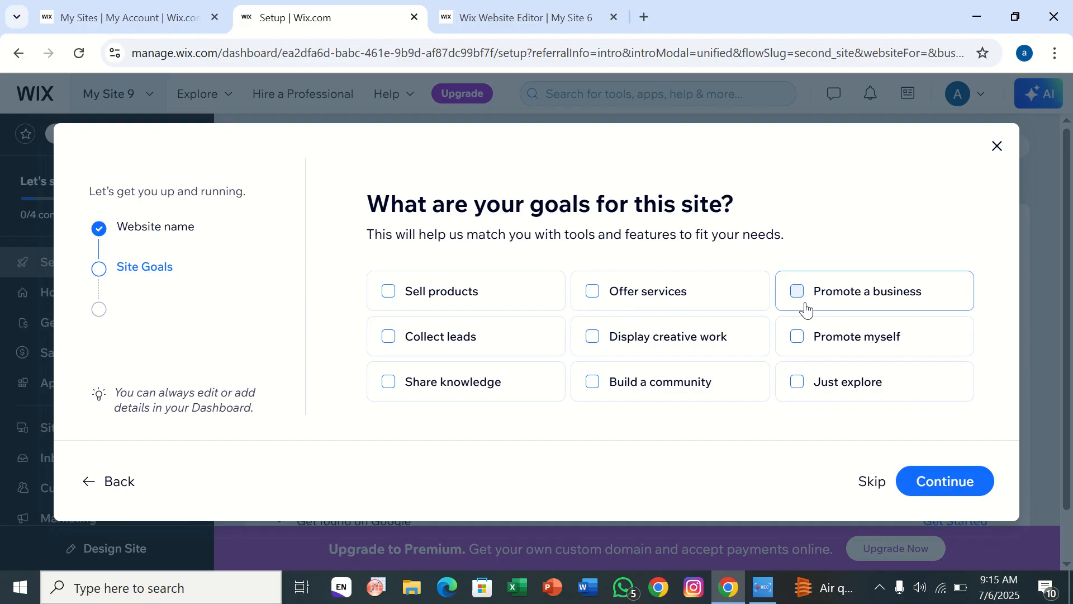
{"action": "left_click", "coordinate": [867, 484]}
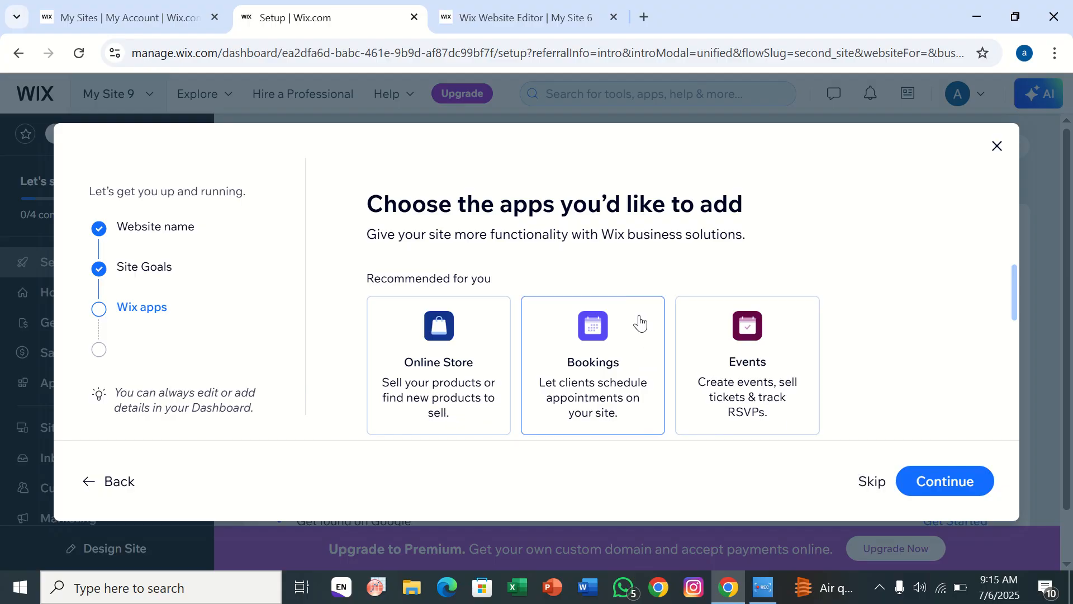
{"action": "scroll", "coordinate": [473, 394], "scroll_direction": "down", "scroll_amount": 1}
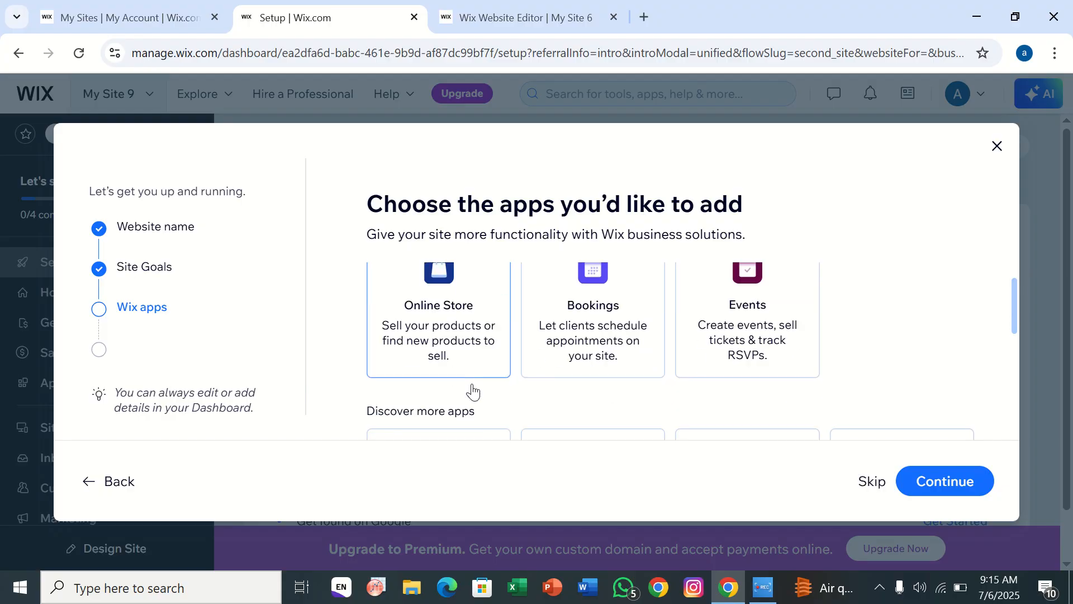
{"action": "scroll", "coordinate": [473, 392], "scroll_direction": "up", "scroll_amount": 1}
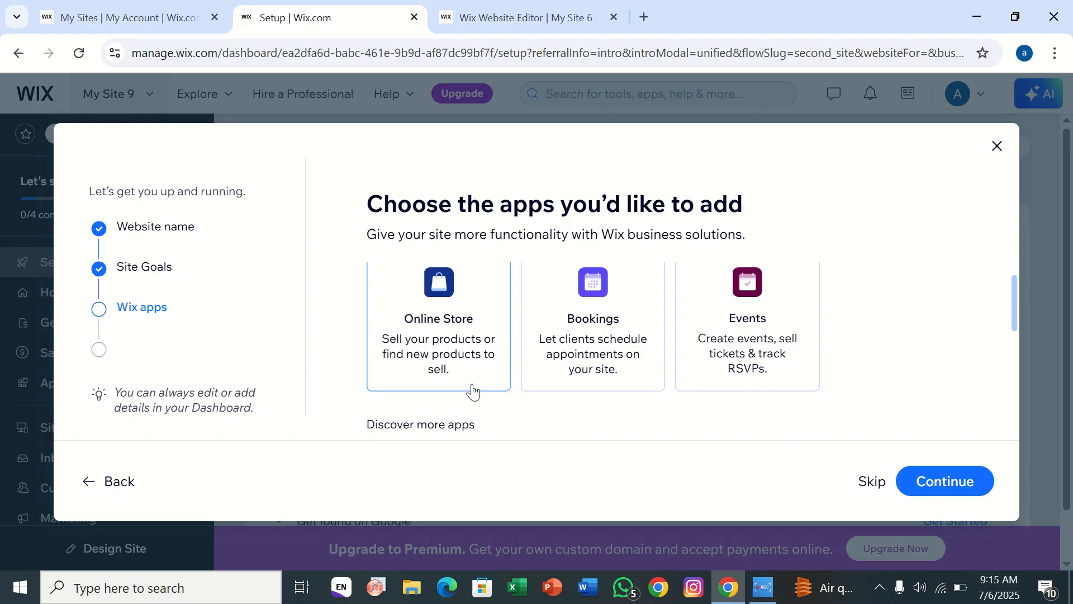
{"action": "scroll", "coordinate": [472, 391], "scroll_direction": "down", "scroll_amount": 8}
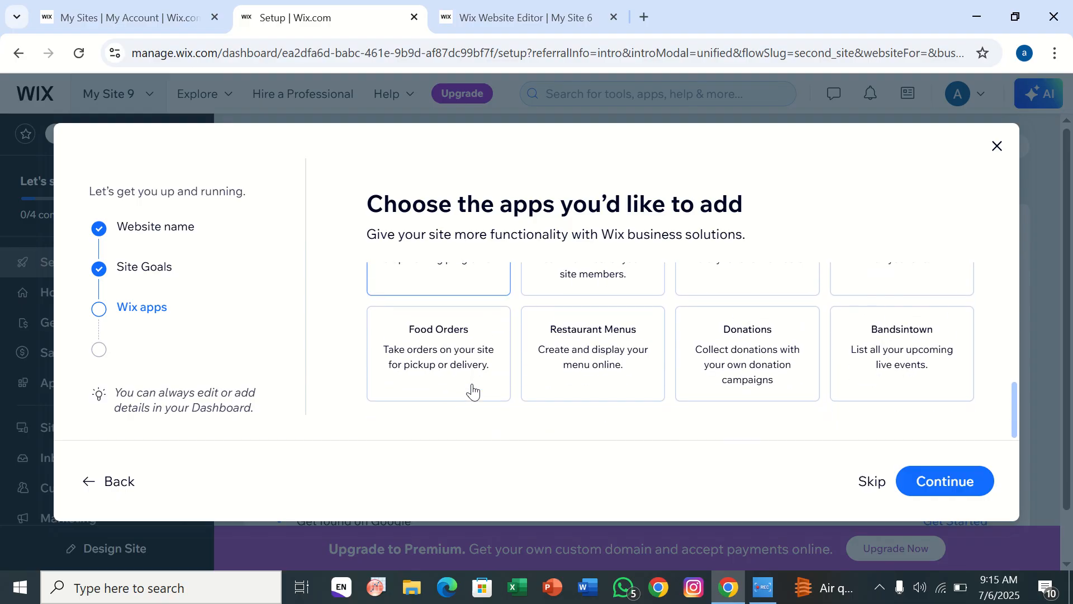
{"action": "left_click", "coordinate": [867, 482]}
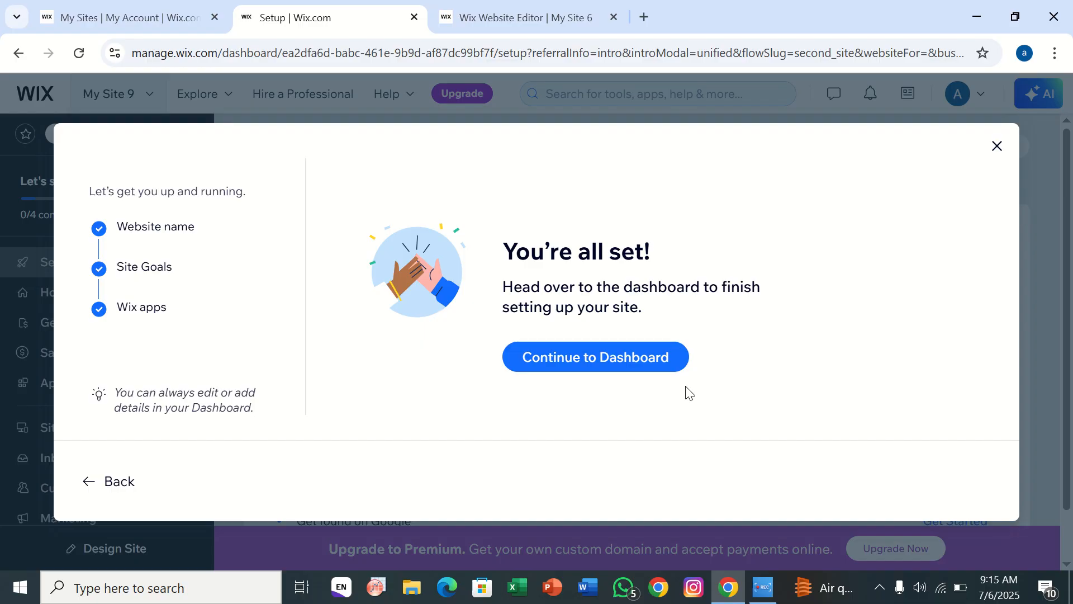
{"action": "left_click", "coordinate": [660, 352]}
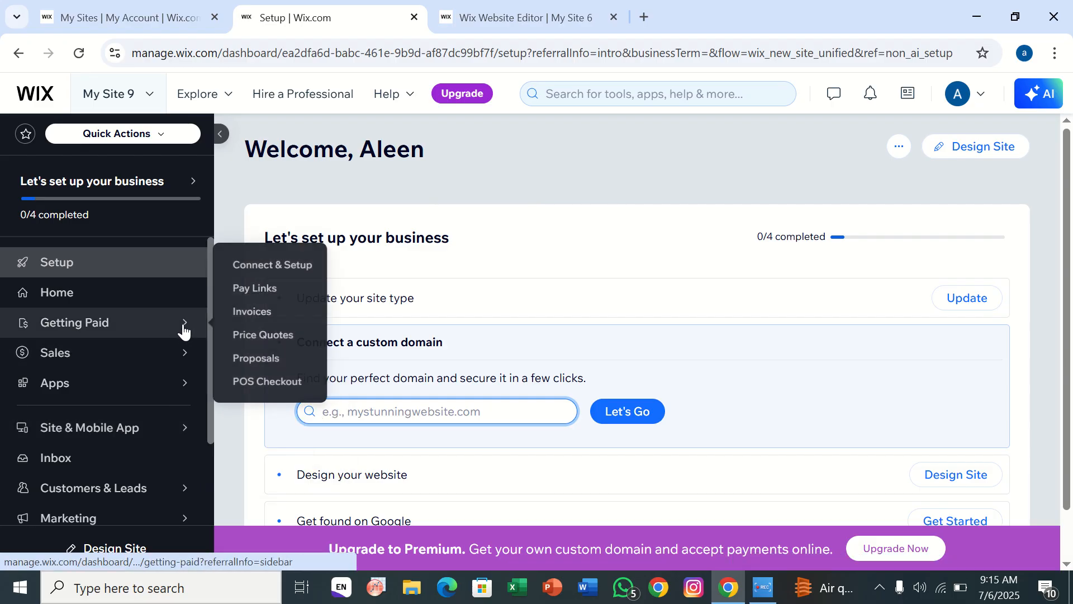
Start designing the new site by choosing to customize a template
{"action": "left_click", "coordinate": [955, 158]}
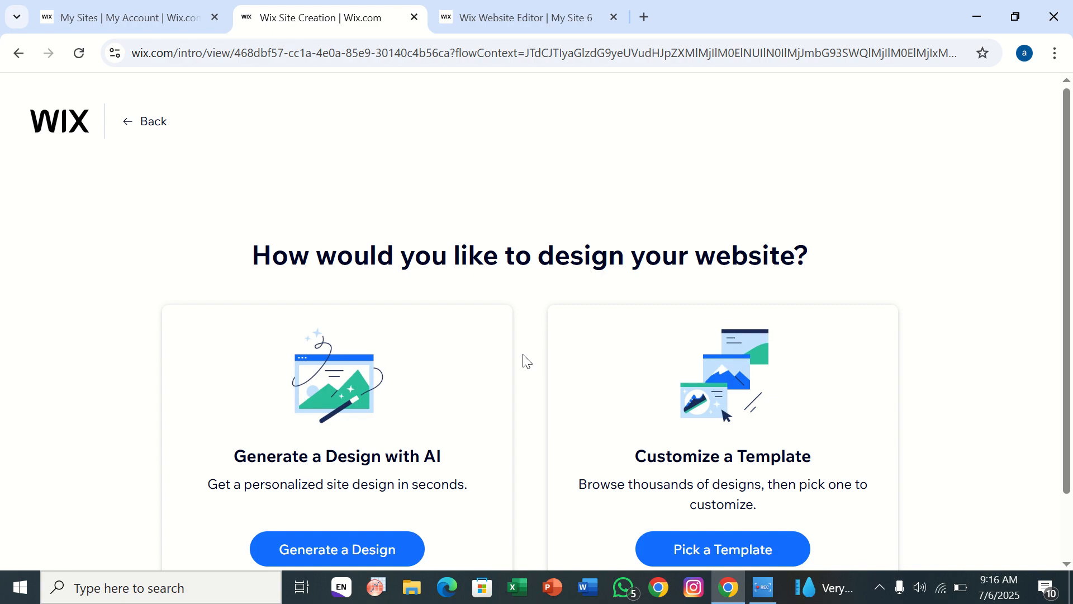
{"action": "scroll", "coordinate": [527, 361], "scroll_direction": "down", "scroll_amount": 1}
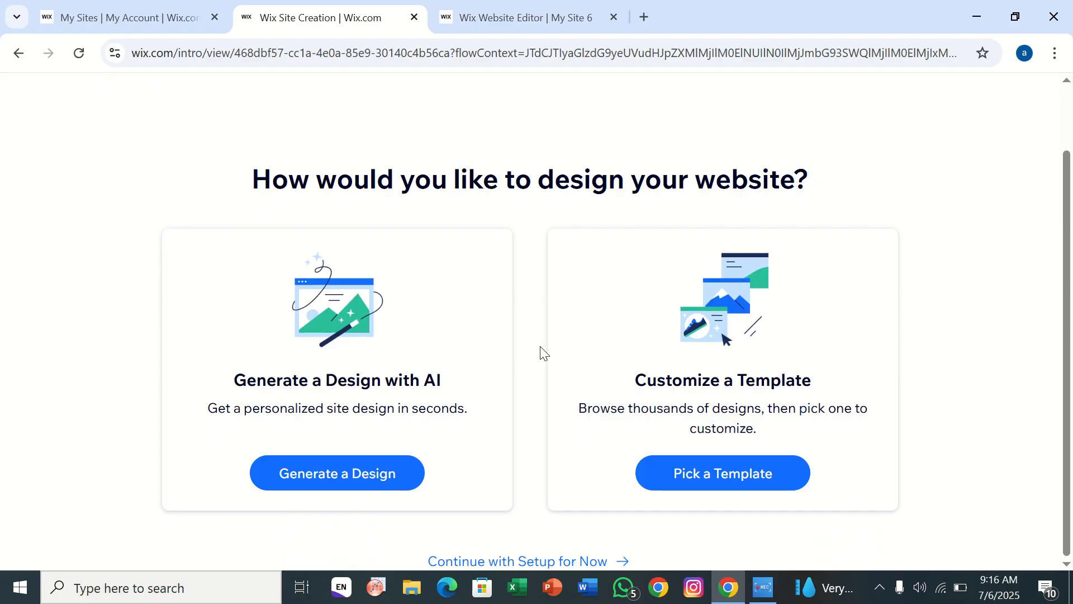
{"action": "left_click", "coordinate": [691, 487]}
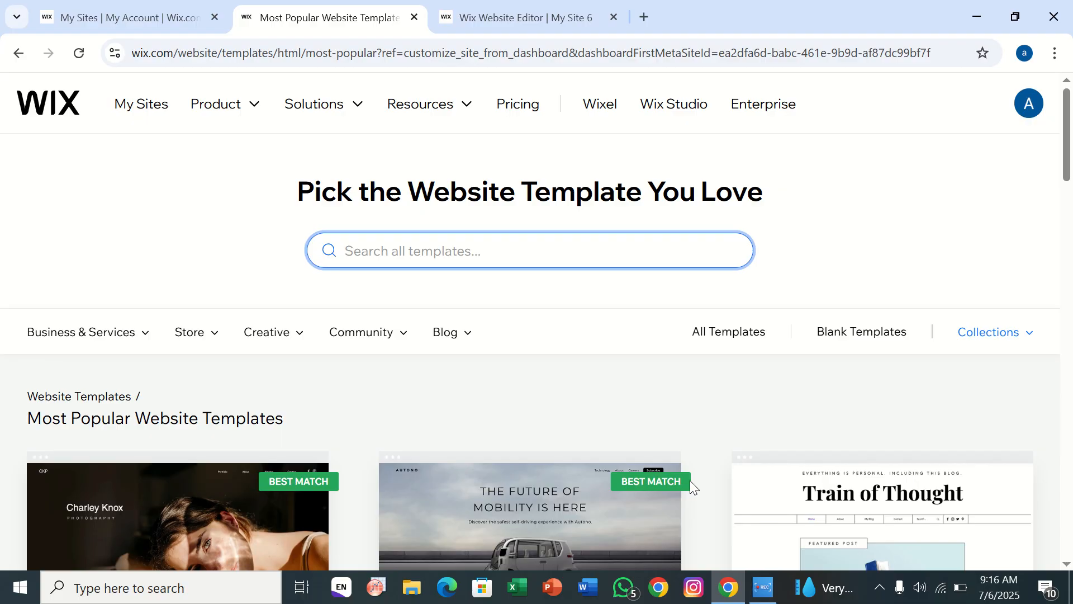
Browse the most popular website templates and open the Coming Soon Landing Page template for editing
{"action": "scroll", "coordinate": [666, 450], "scroll_direction": "down", "scroll_amount": 6}
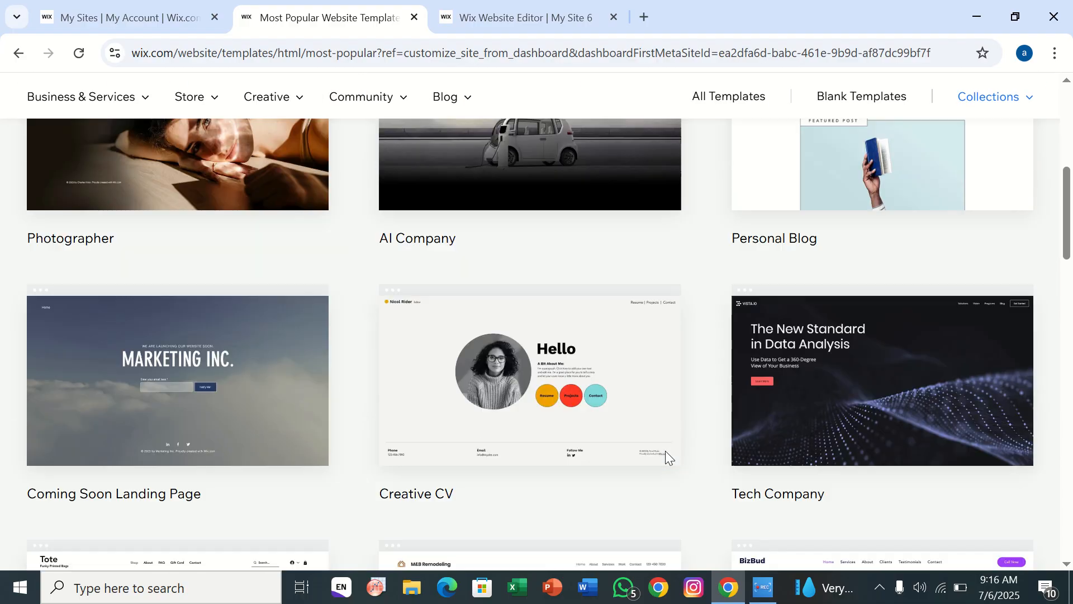
{"action": "scroll", "coordinate": [665, 451], "scroll_direction": "down", "scroll_amount": 14}
{"action": "scroll", "coordinate": [665, 451], "scroll_direction": "up", "scroll_amount": 10}
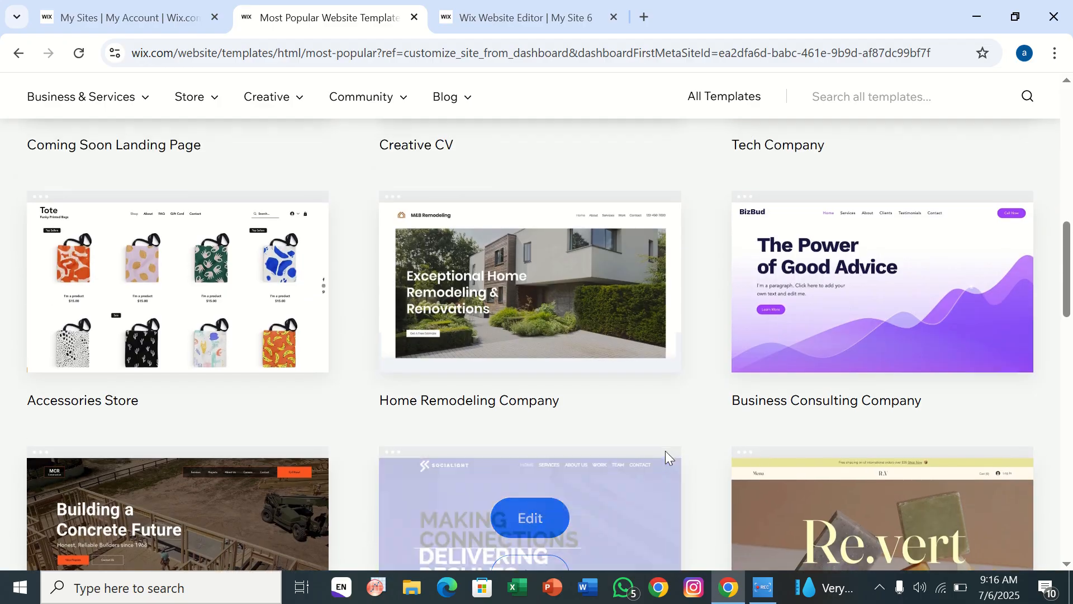
{"action": "scroll", "coordinate": [665, 451], "scroll_direction": "down", "scroll_amount": 3}
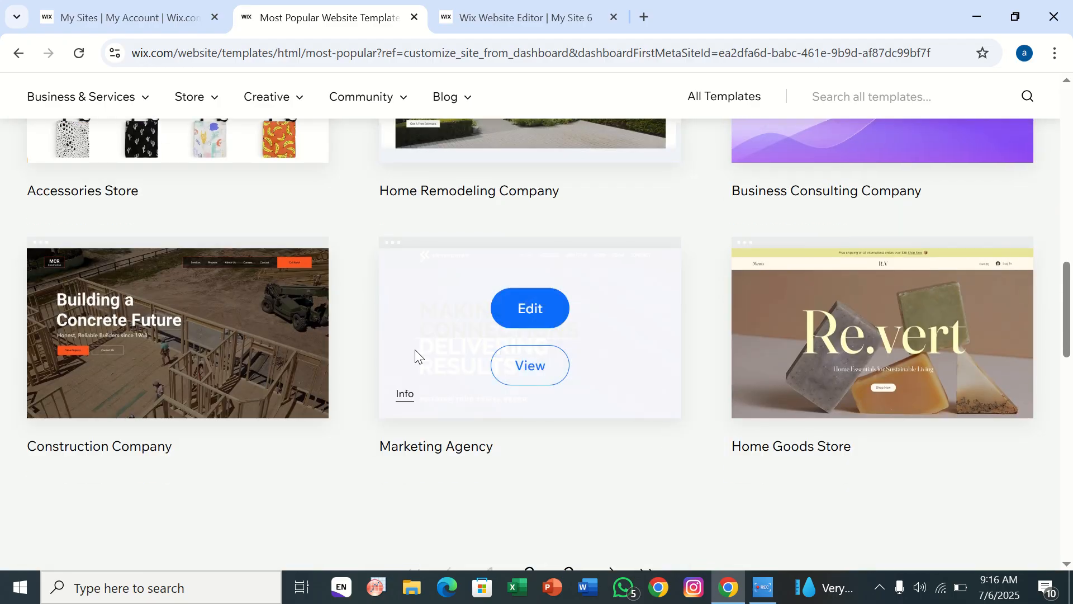
{"action": "scroll", "coordinate": [533, 182], "scroll_direction": "up", "scroll_amount": 4}
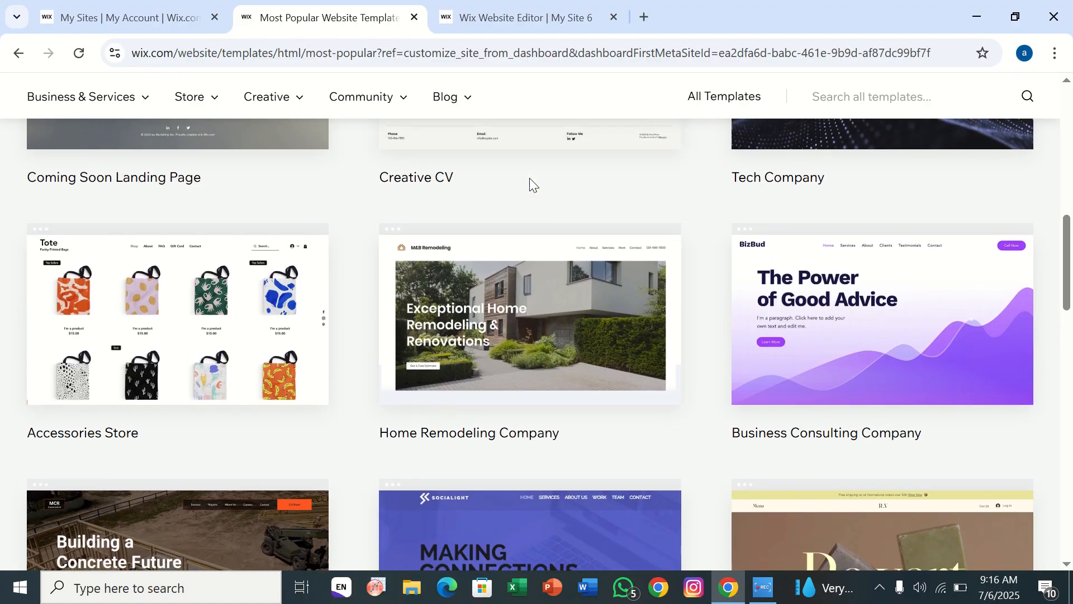
{"action": "scroll", "coordinate": [529, 179], "scroll_direction": "up", "scroll_amount": 3}
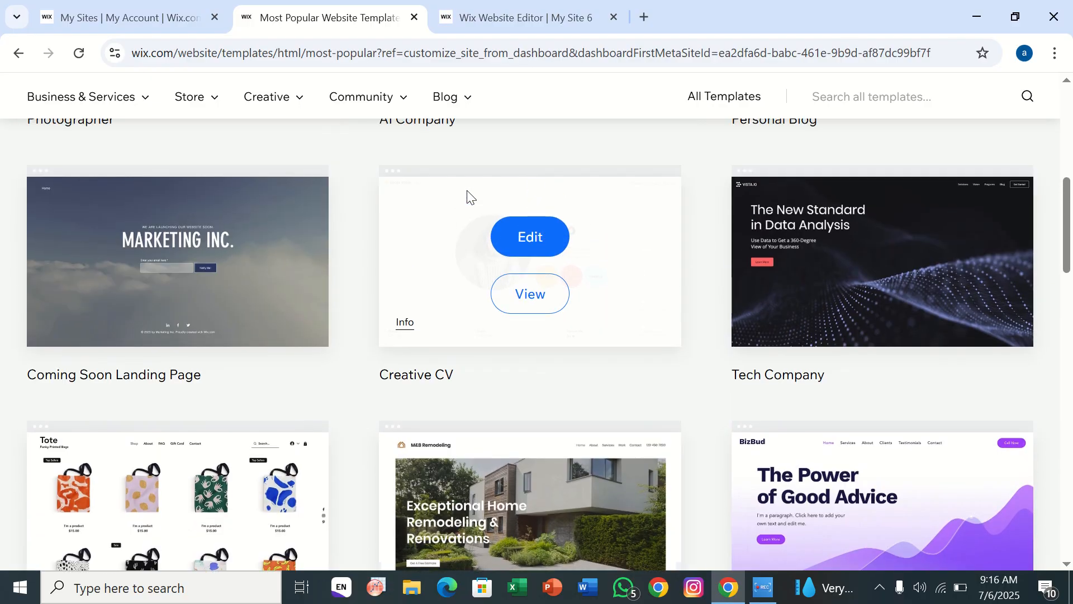
{"action": "mouse_move", "coordinate": [142, 184]}
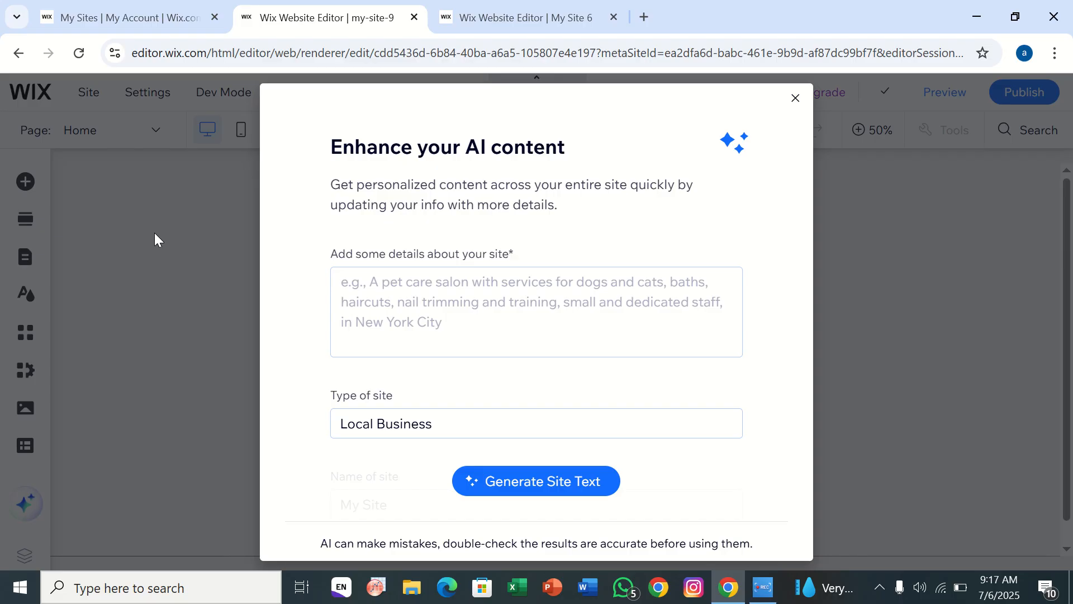
Dismiss the AI content offer and the introductory overlay to reach the template's Home page
{"action": "left_click", "coordinate": [794, 98]}
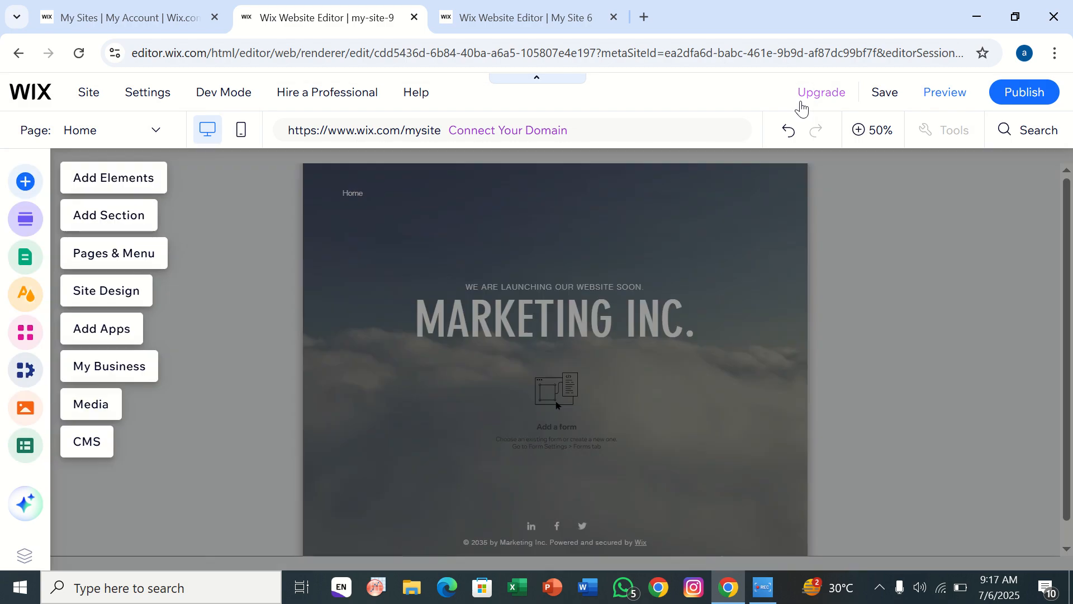
{"action": "mouse_move", "coordinate": [803, 105]}
{"action": "left_click", "coordinate": [848, 397]}
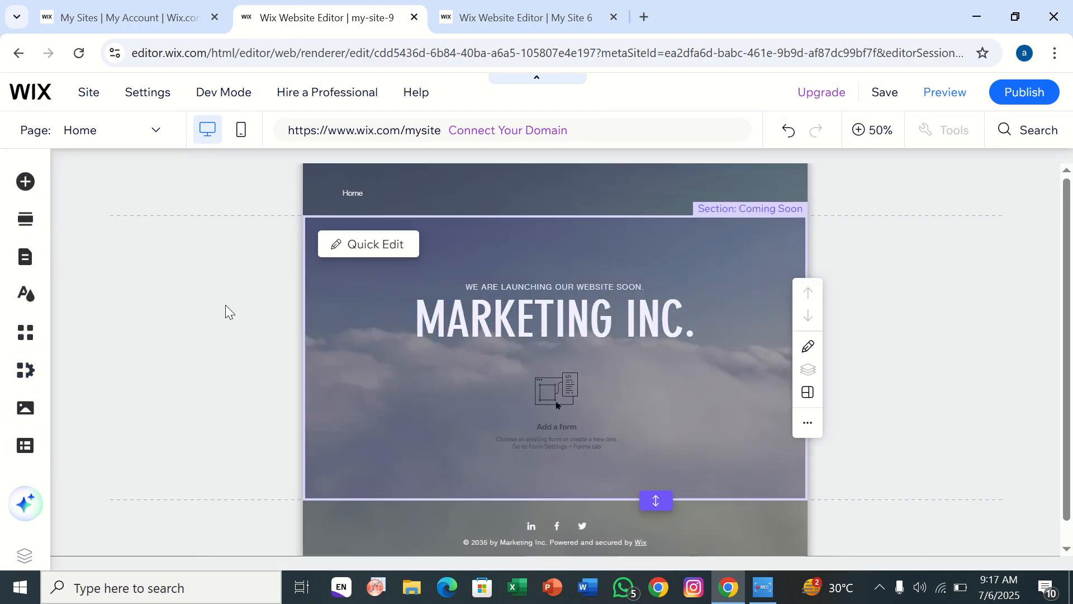
{"action": "left_click", "coordinate": [149, 258]}
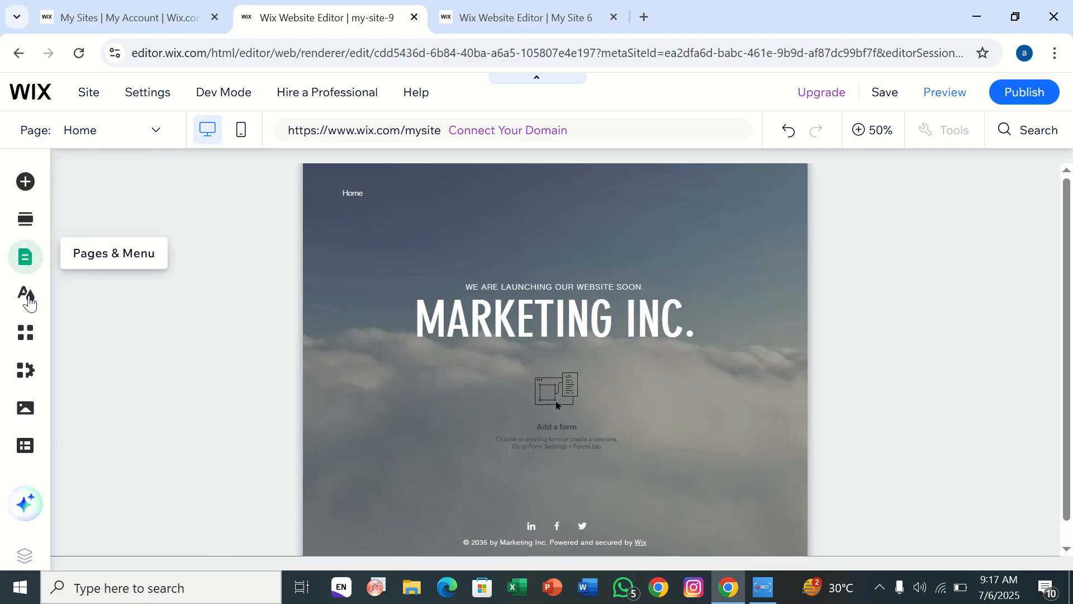
Add the CMS to the site and close its settings
{"action": "left_click", "coordinate": [27, 444]}
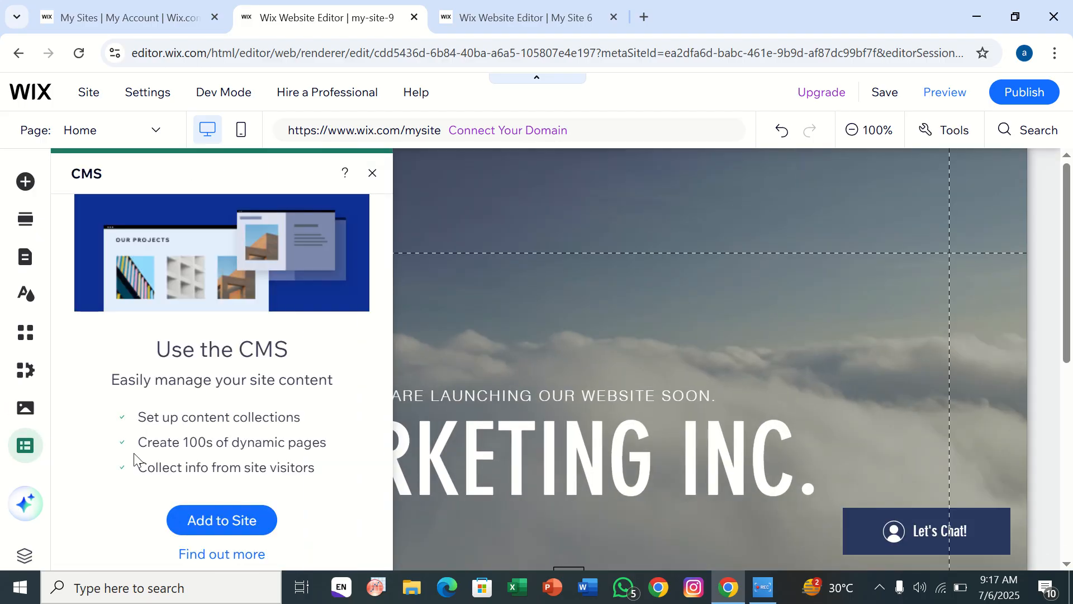
{"action": "left_click", "coordinate": [235, 523]}
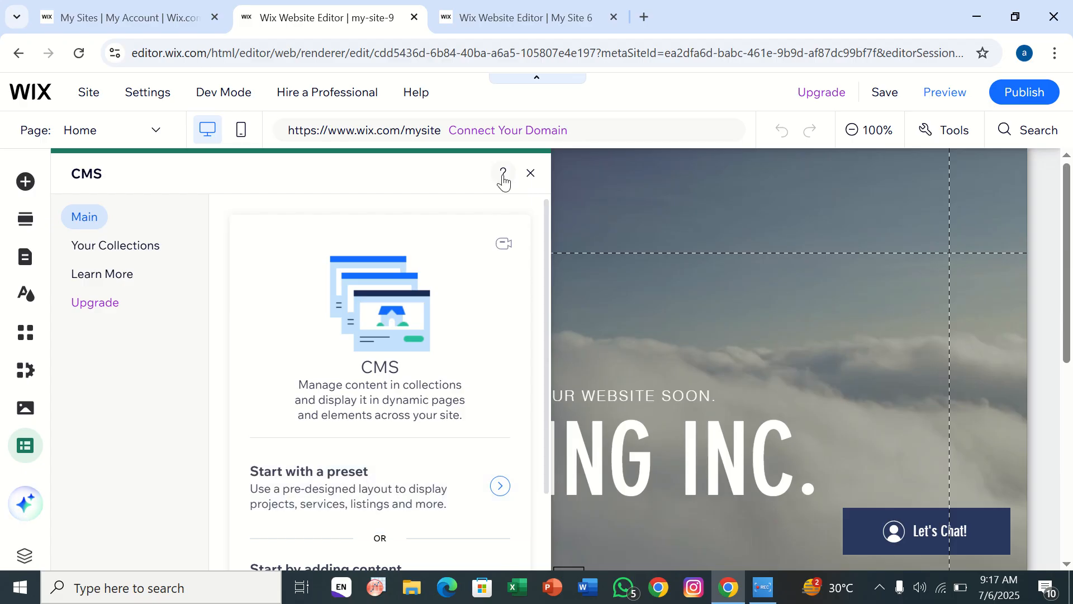
{"action": "left_click", "coordinate": [530, 174]}
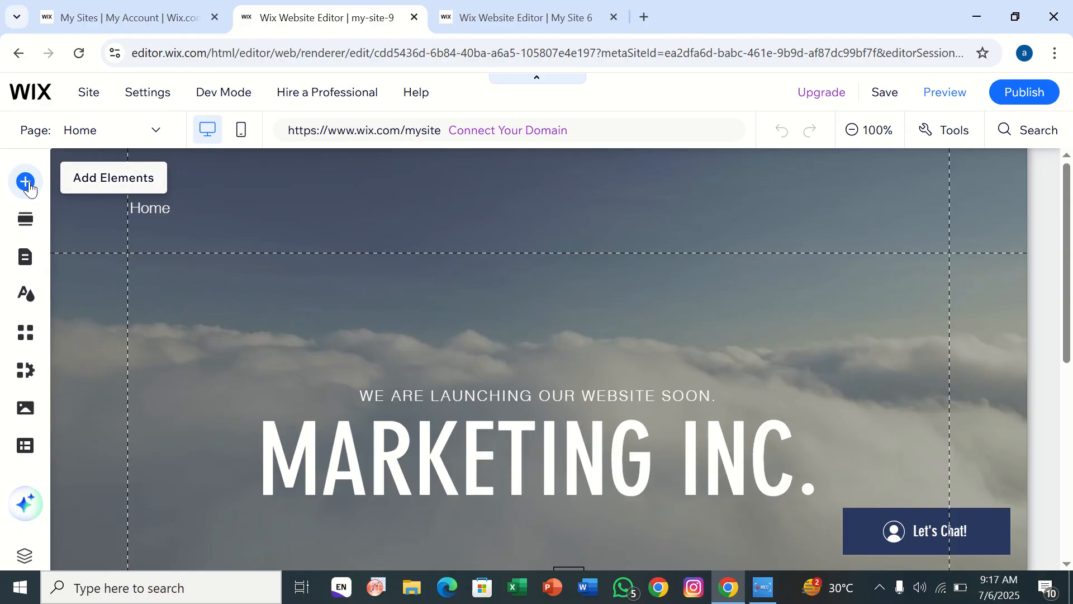
Add the black-header table with Profile Pic, Candidate, Applied, # of Positions and Email columns from the List elements to the Home page
{"action": "left_click", "coordinate": [26, 182]}
{"action": "left_click", "coordinate": [88, 256]}
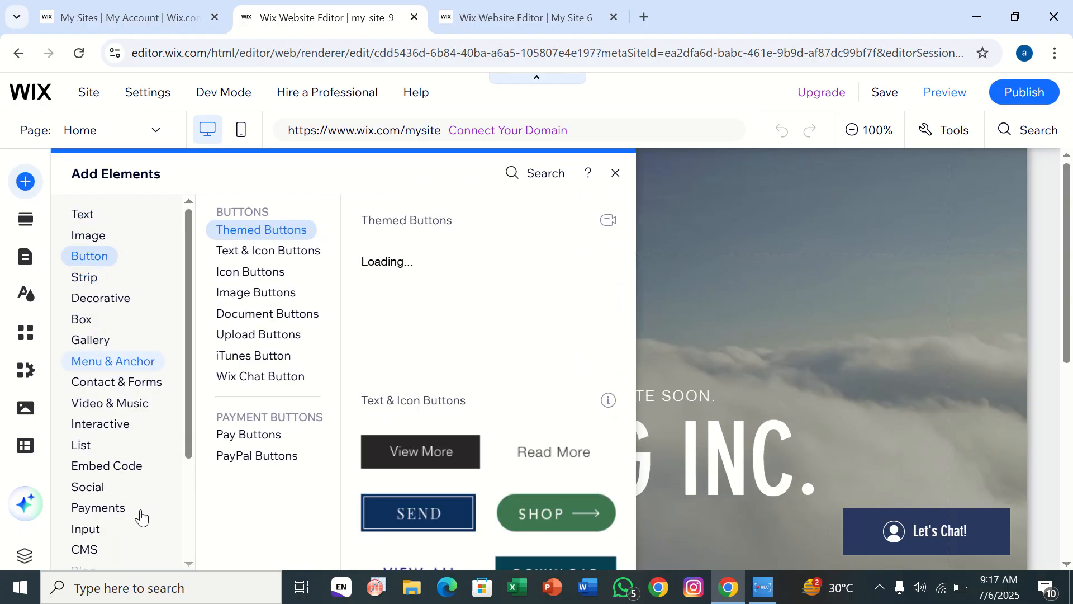
{"action": "left_click", "coordinate": [82, 446]}
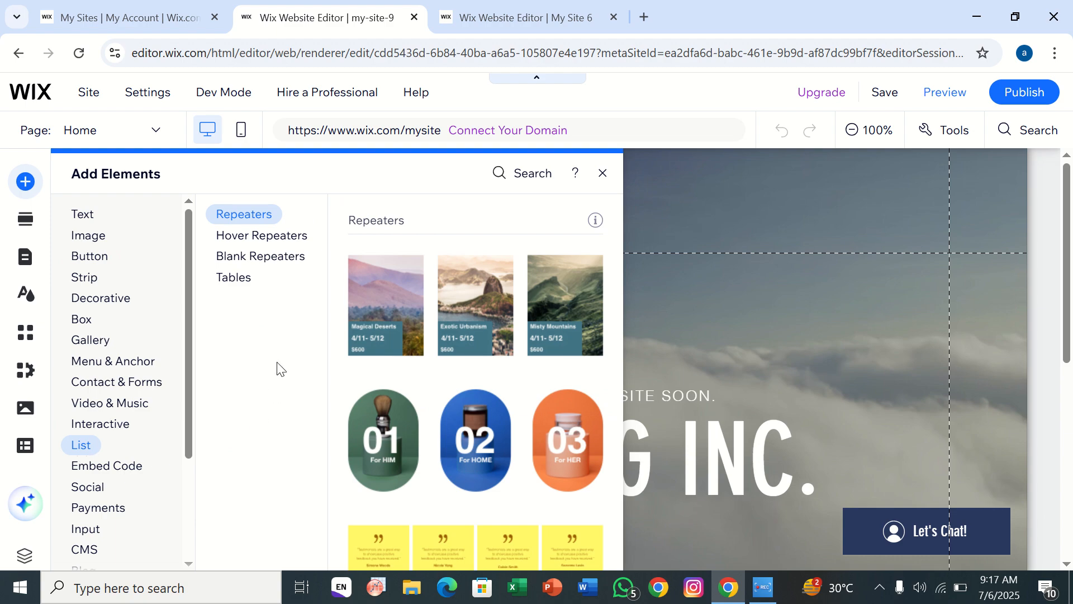
{"action": "left_click", "coordinate": [236, 277]}
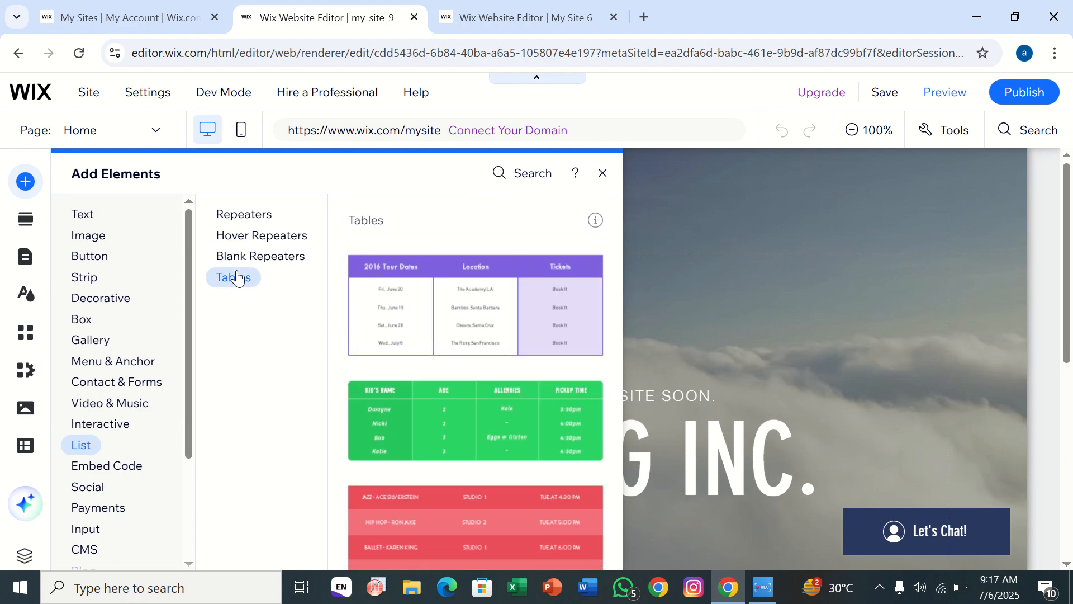
{"action": "scroll", "coordinate": [465, 411], "scroll_direction": "down", "scroll_amount": 10}
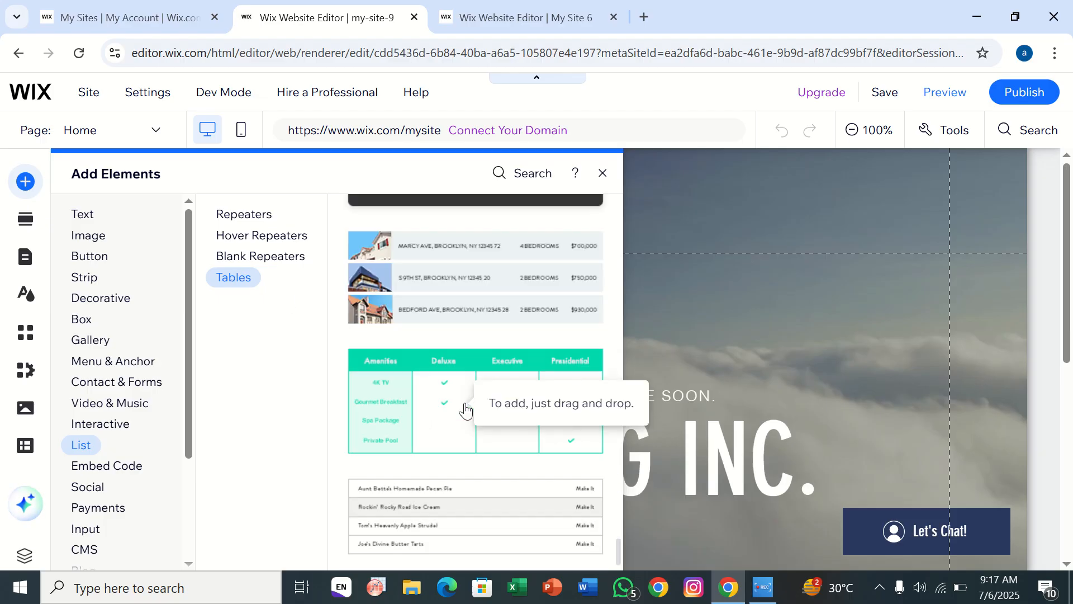
{"action": "scroll", "coordinate": [453, 327], "scroll_direction": "up", "scroll_amount": 15}
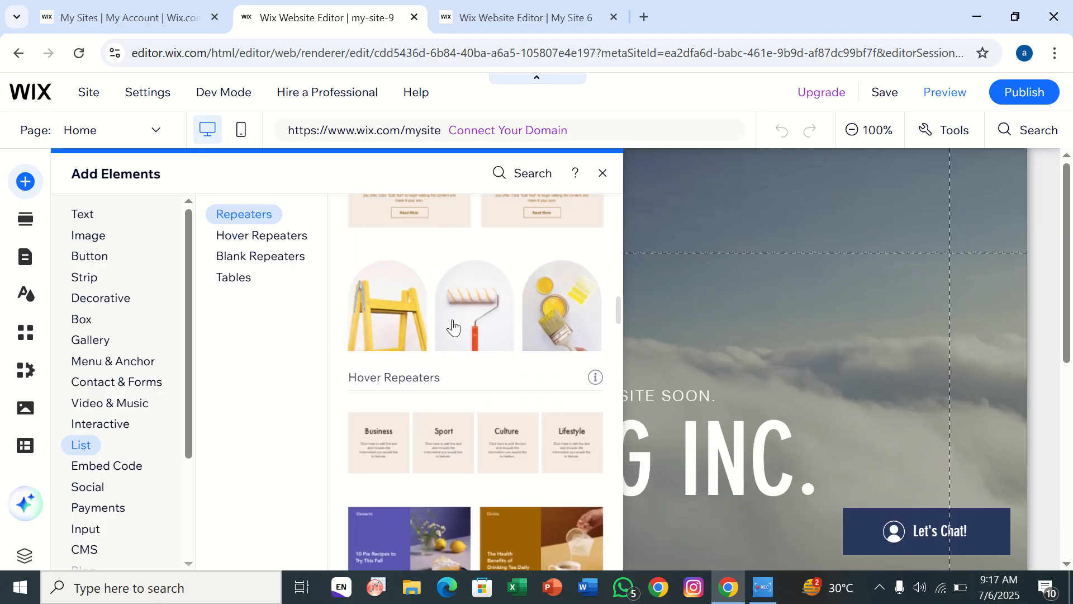
{"action": "left_click", "coordinate": [233, 277]}
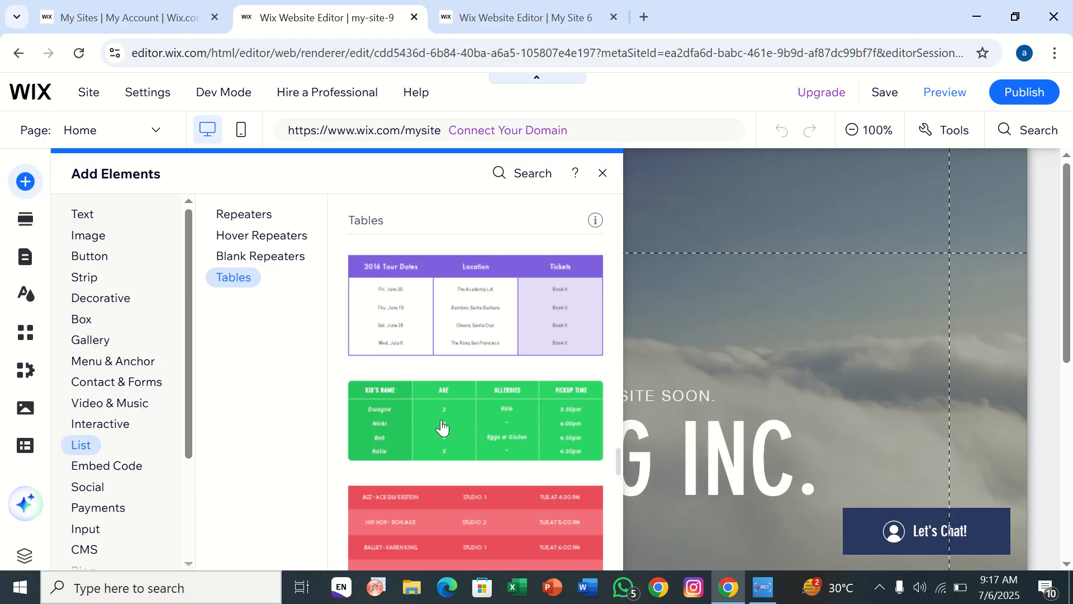
{"action": "scroll", "coordinate": [443, 428], "scroll_direction": "down", "scroll_amount": 5}
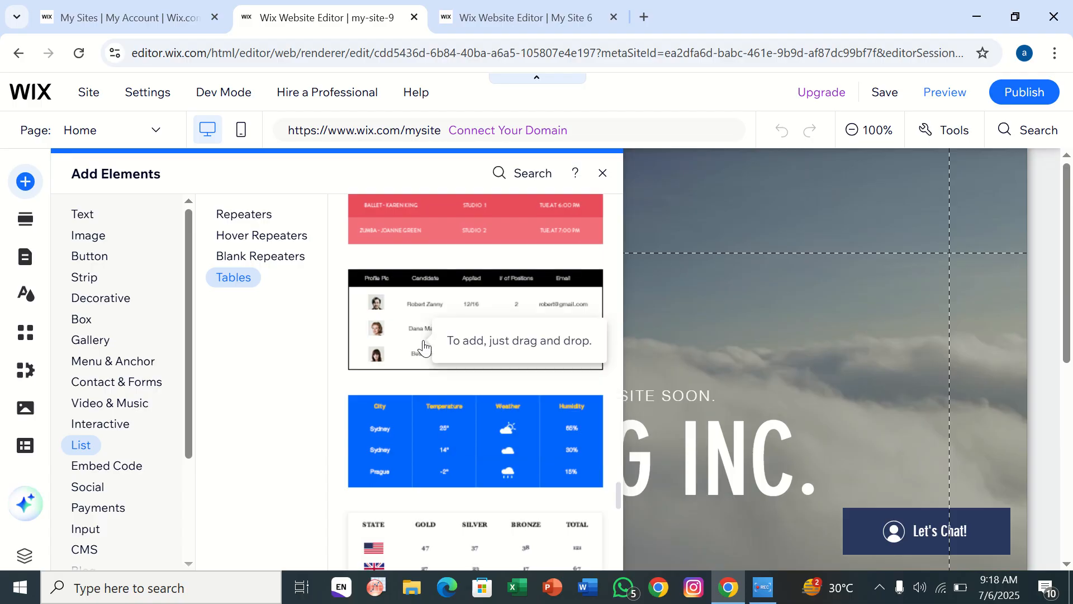
{"action": "left_click_drag", "start_coordinate": [421, 349], "coordinate": [602, 239]}
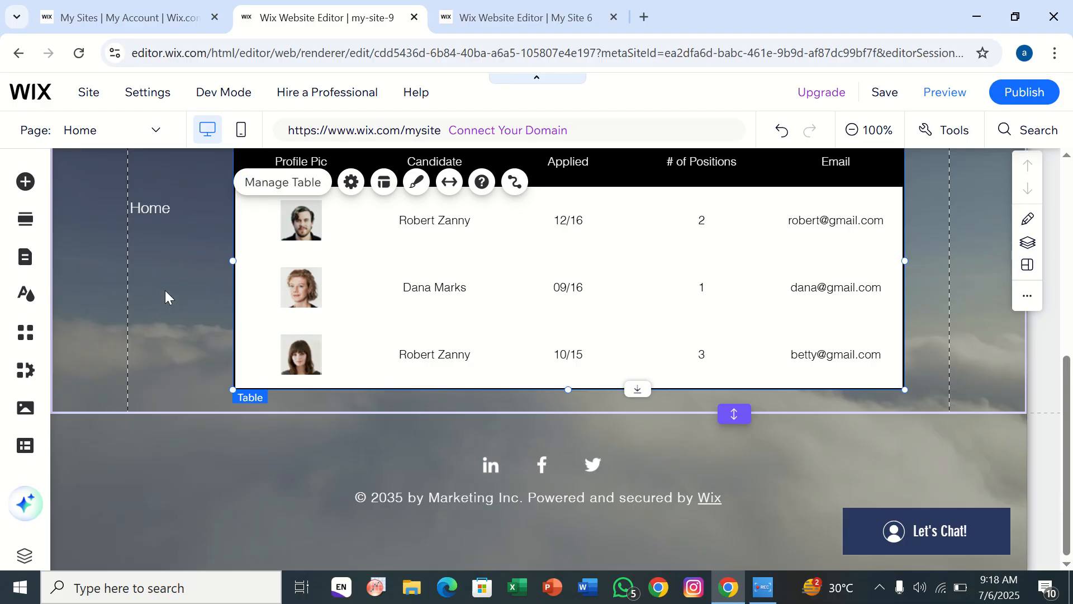
Open the field name of the table's Profile Pic column for editing, and close the column management
{"action": "scroll", "coordinate": [165, 290], "scroll_direction": "up", "scroll_amount": 1}
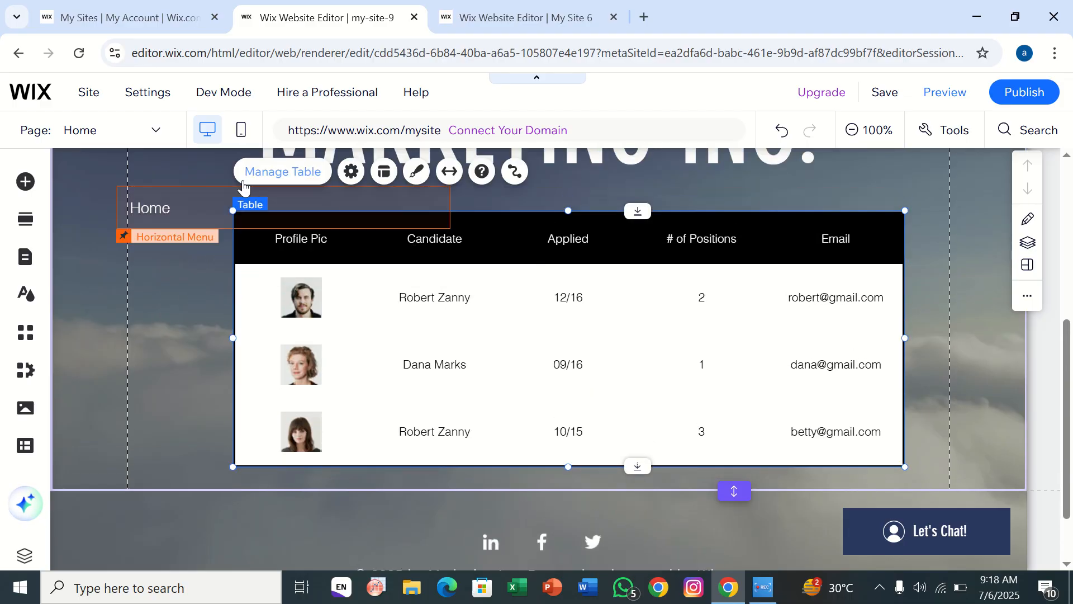
{"action": "left_click", "coordinate": [250, 179]}
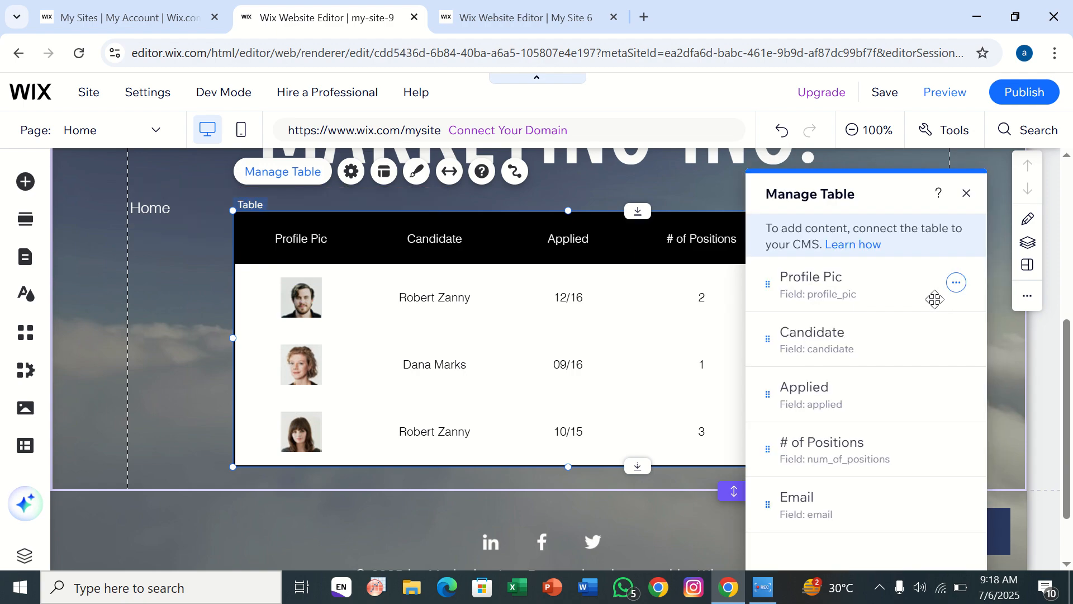
{"action": "left_click", "coordinate": [956, 283]}
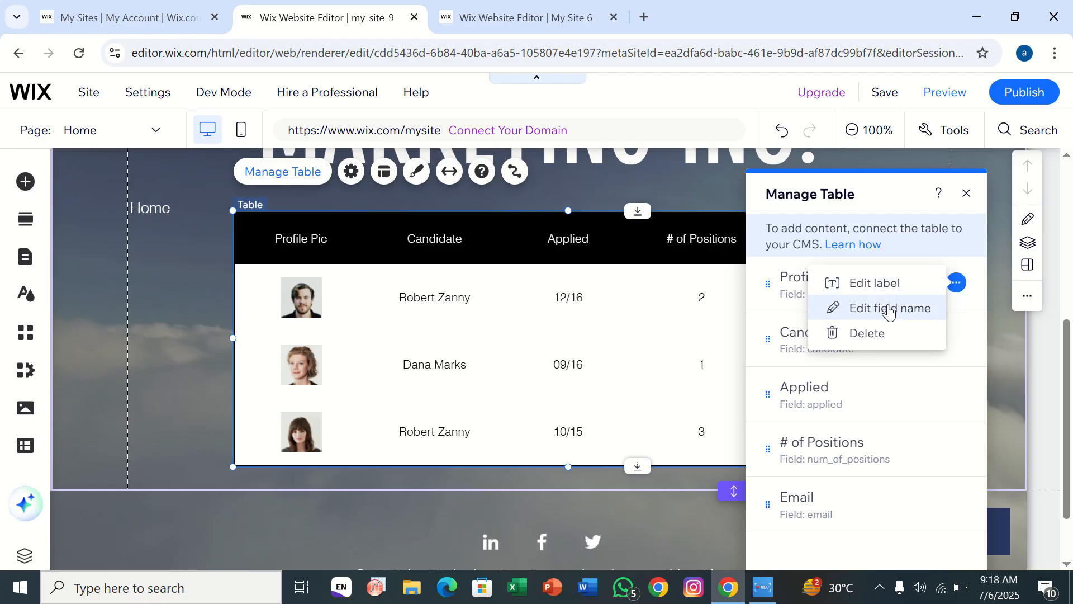
{"action": "left_click", "coordinate": [890, 308]}
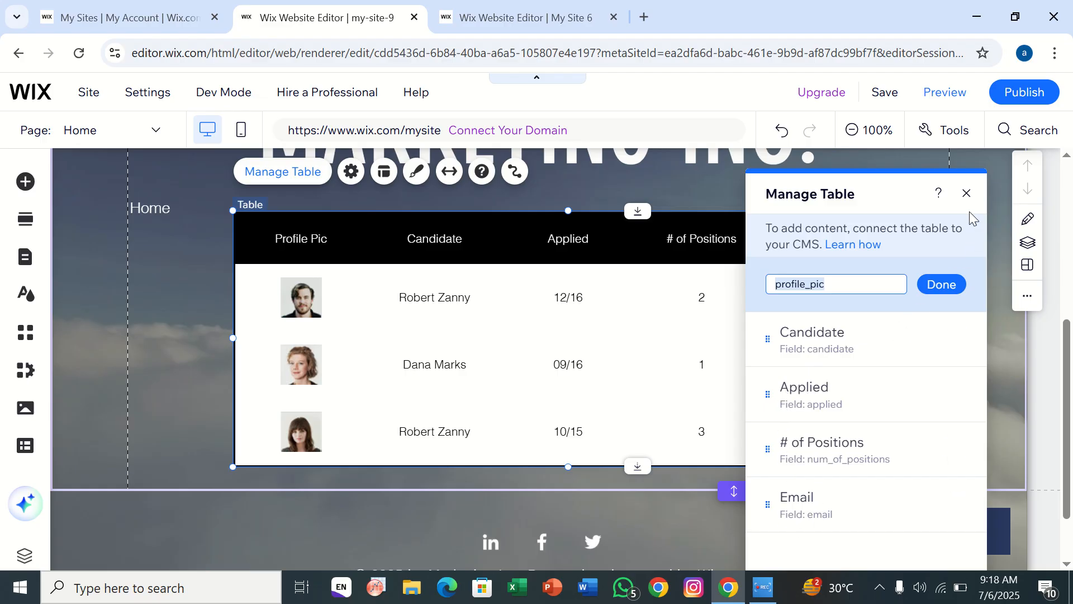
{"action": "left_click", "coordinate": [969, 193]}
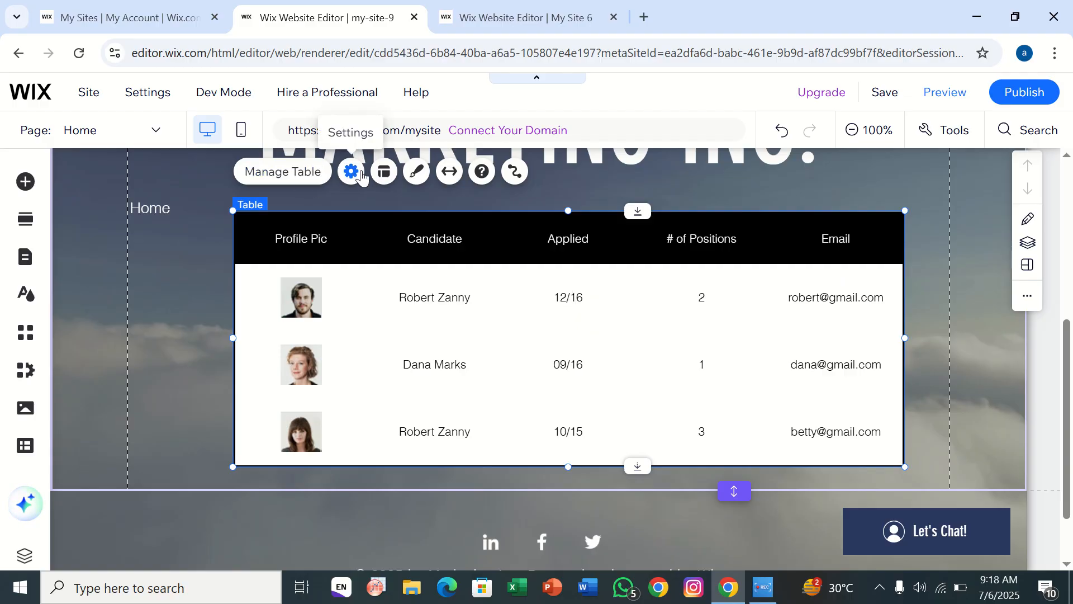
Configure the table so clicking selects cells and links open in the current window
{"action": "left_click", "coordinate": [362, 174]}
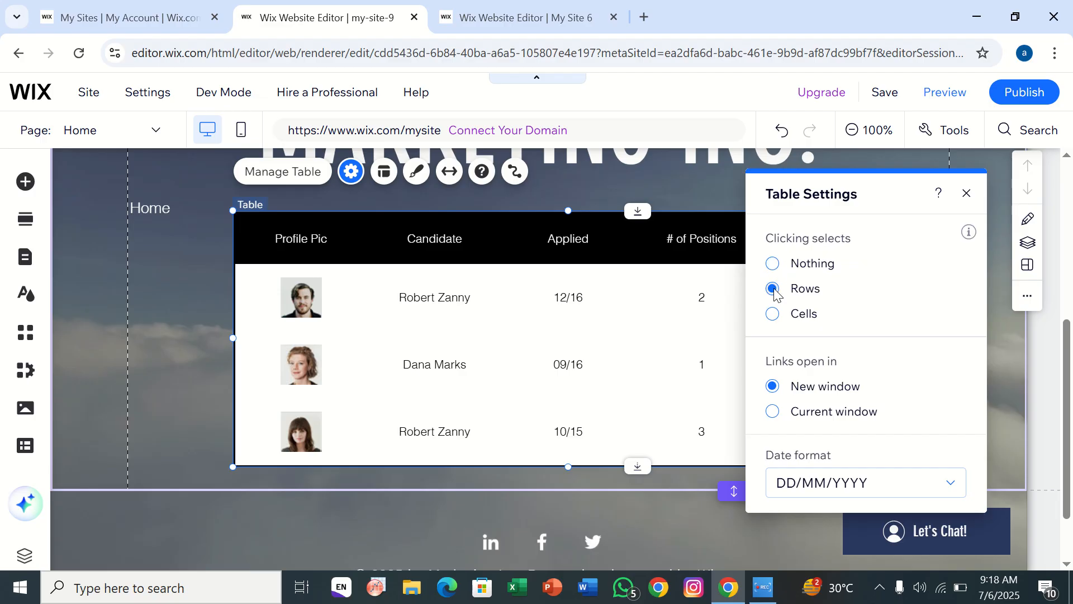
{"action": "left_click", "coordinate": [771, 313]}
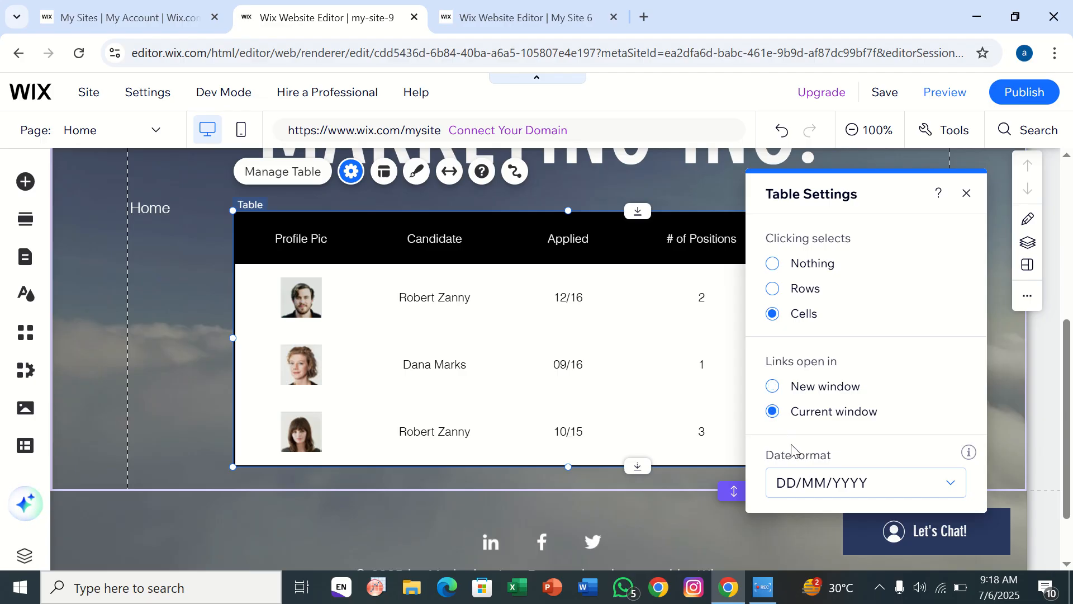
{"action": "left_click", "coordinate": [967, 194]}
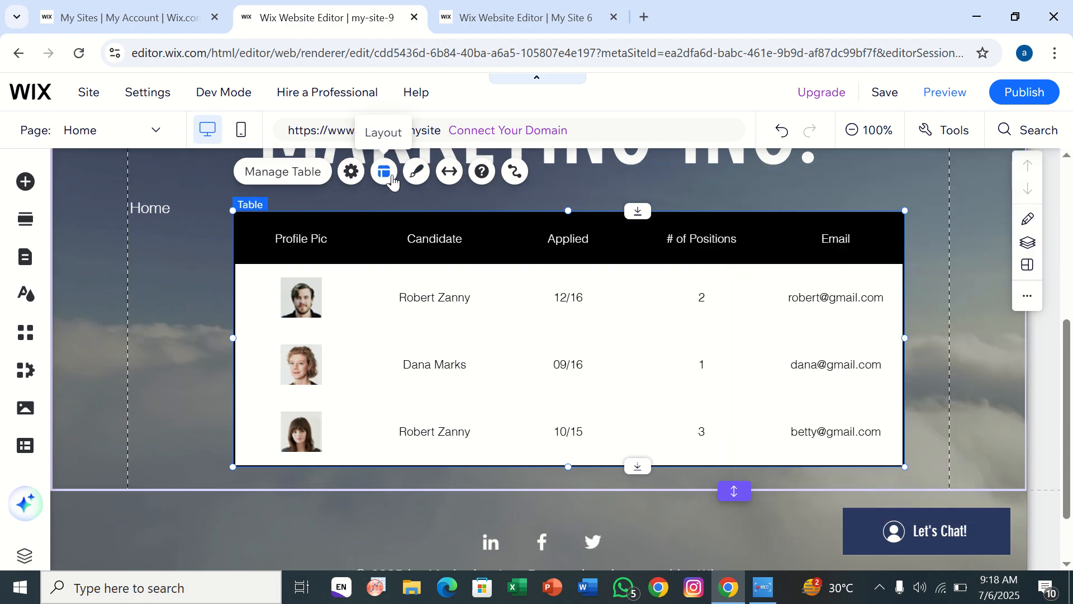
Set the table layout to automatic height and custom column width, keeping the header shown
{"action": "left_click", "coordinate": [384, 173]}
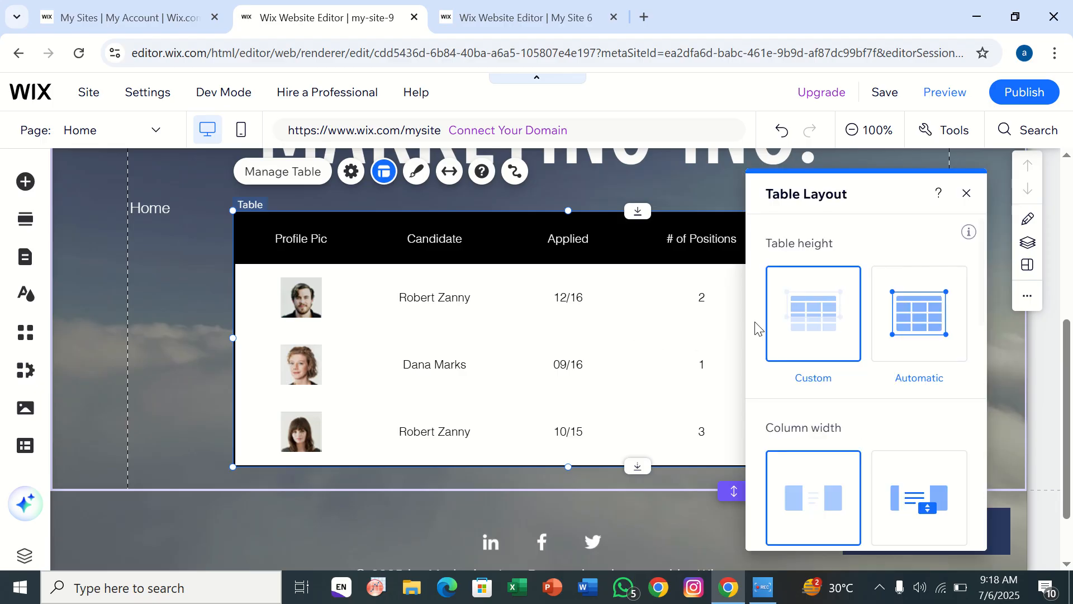
{"action": "left_click", "coordinate": [898, 326]}
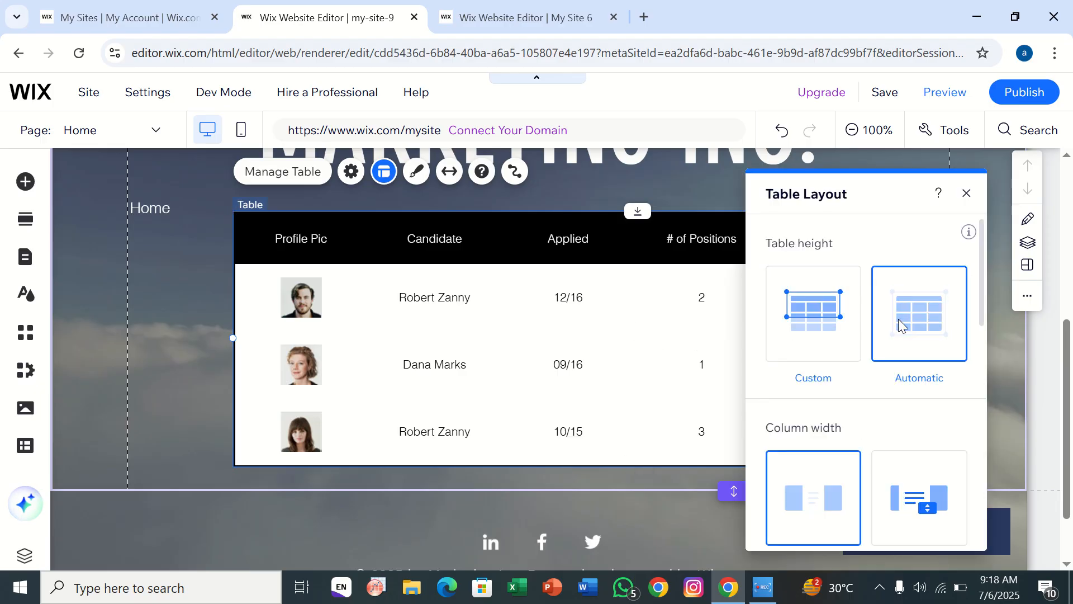
{"action": "scroll", "coordinate": [826, 484], "scroll_direction": "down", "scroll_amount": 1}
{"action": "scroll", "coordinate": [826, 484], "scroll_direction": "down", "scroll_amount": 4}
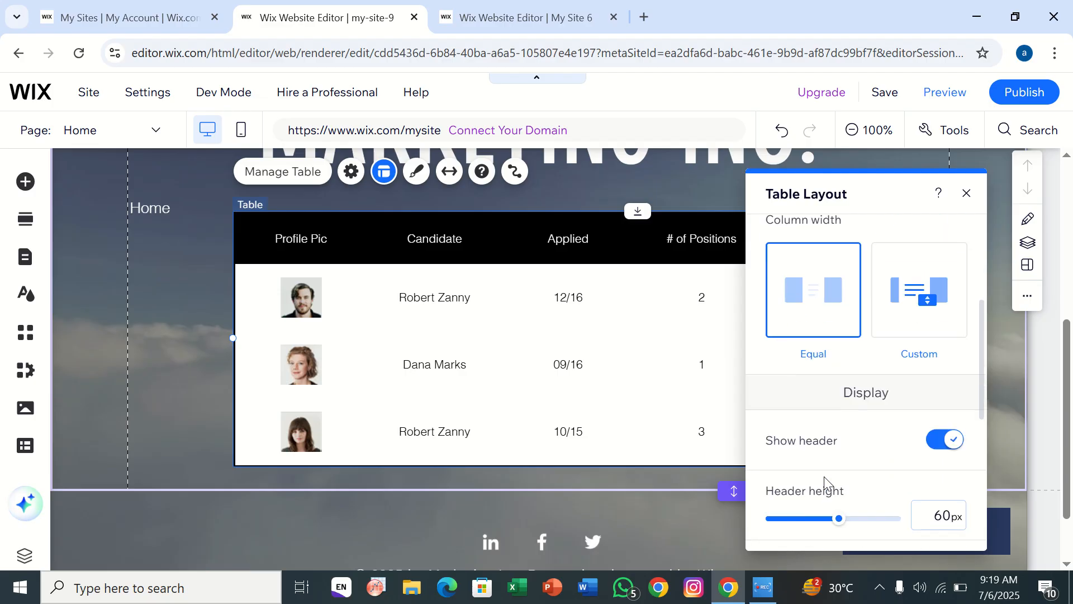
{"action": "left_click", "coordinate": [901, 285]}
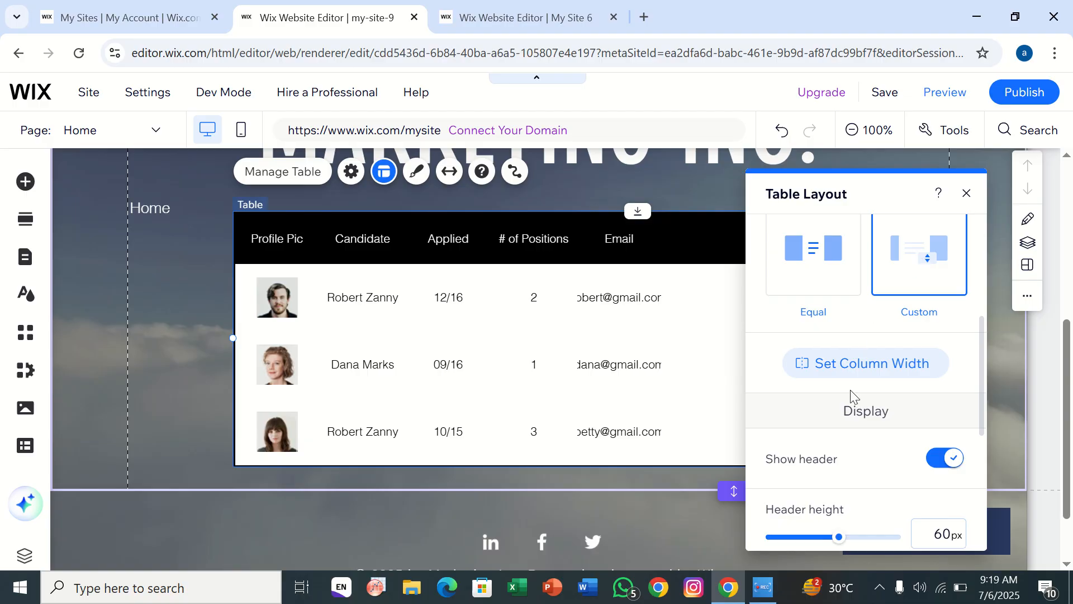
{"action": "scroll", "coordinate": [798, 364], "scroll_direction": "down", "scroll_amount": 2}
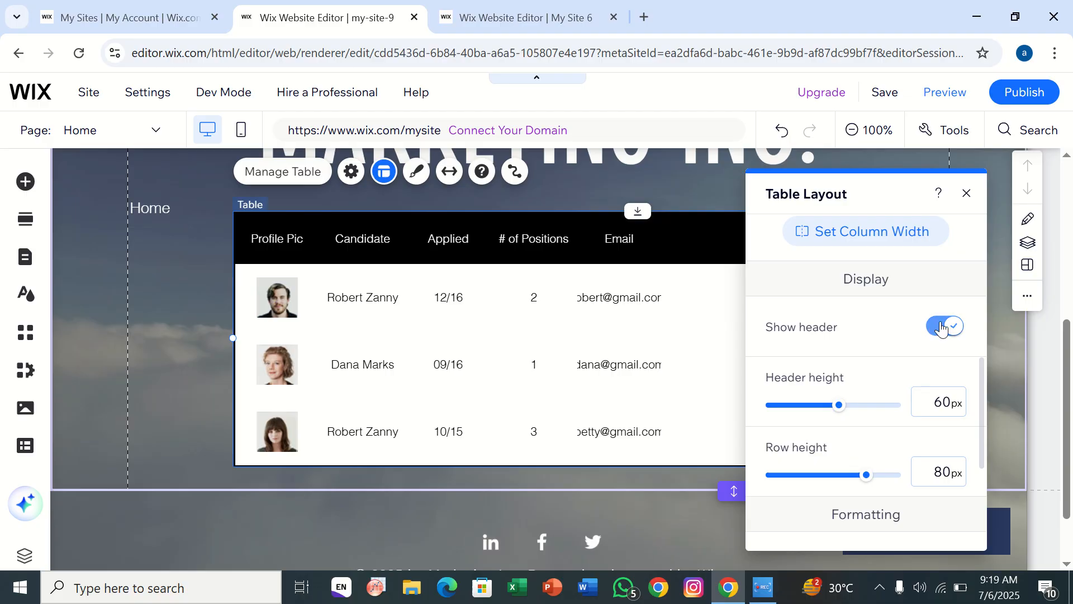
{"action": "left_click", "coordinate": [942, 327]}
{"action": "left_click", "coordinate": [942, 327]}
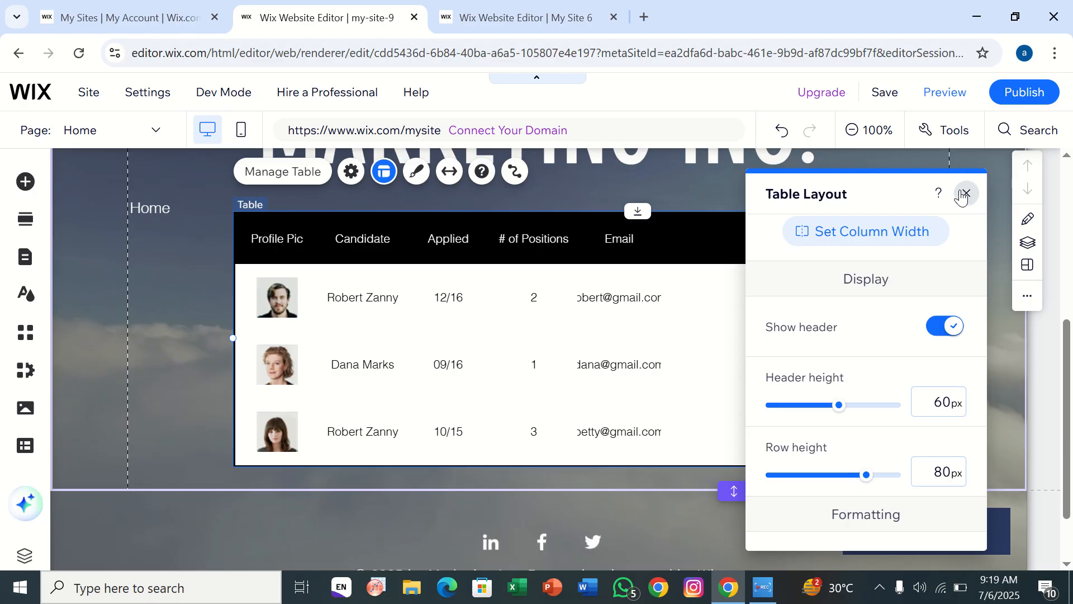
{"action": "left_click", "coordinate": [967, 194]}
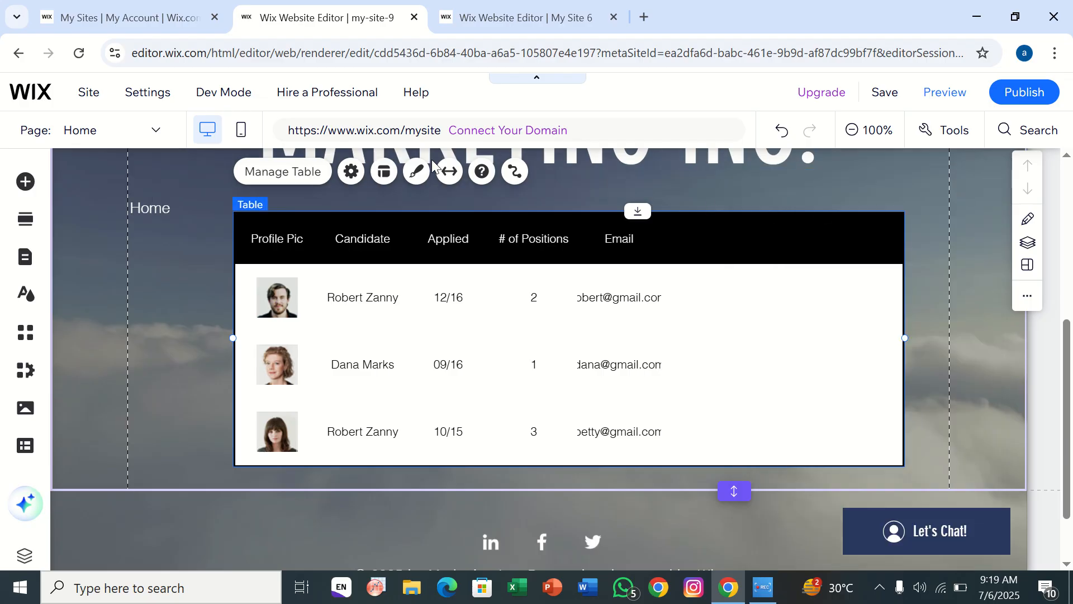
Apply the purple-header "2016 Tour Dates" design preset to the table
{"action": "left_click", "coordinate": [423, 172]}
{"action": "left_click", "coordinate": [423, 171]}
{"action": "left_click", "coordinate": [423, 171]}
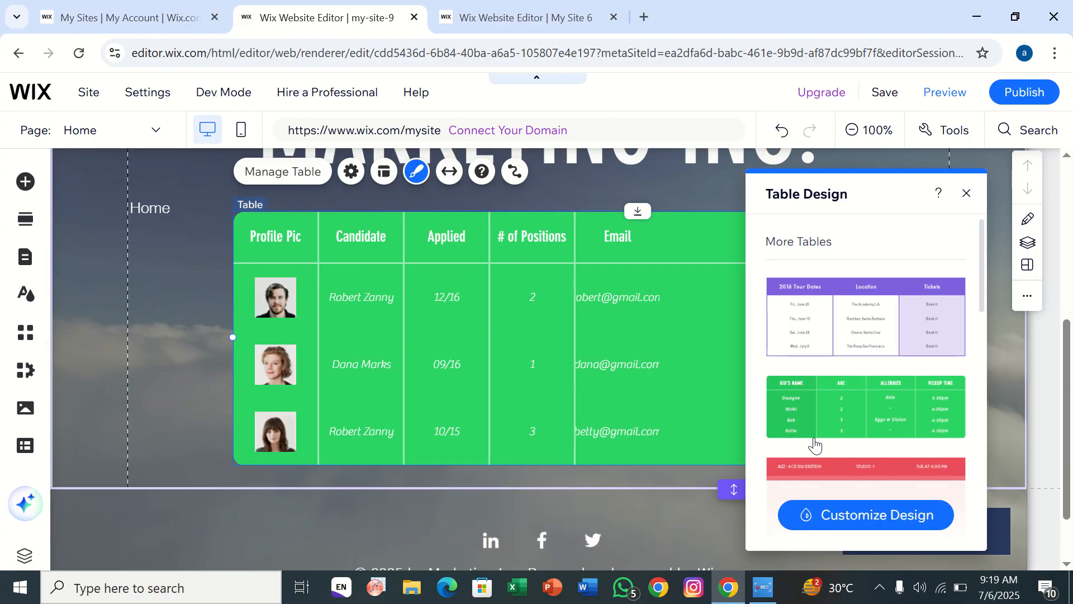
{"action": "left_click", "coordinate": [829, 339]}
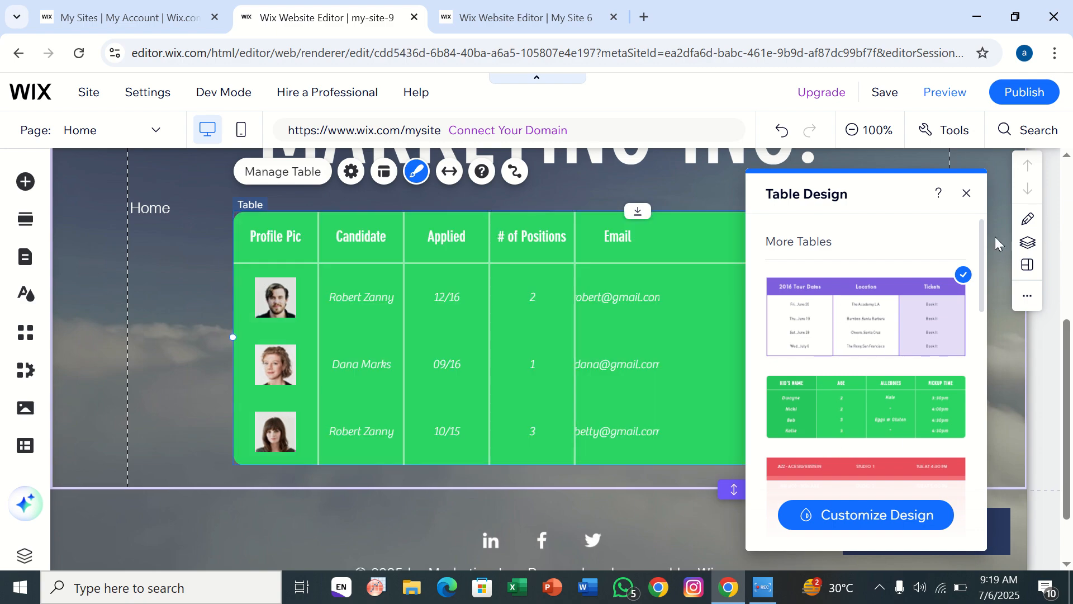
{"action": "left_click", "coordinate": [967, 196]}
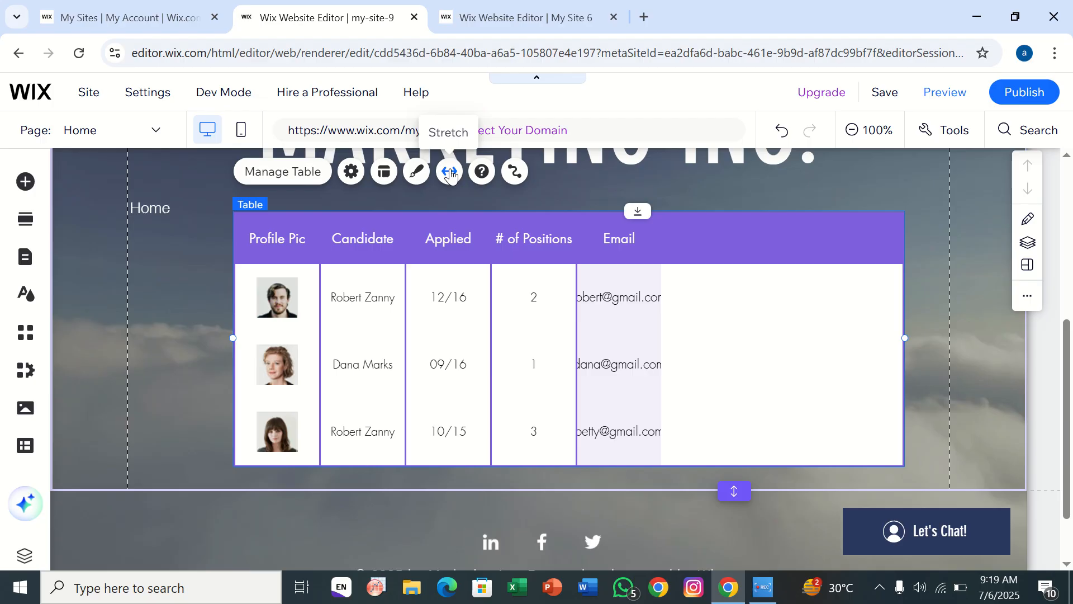
Try stretching the table to full width, and turn the stretch off again
{"action": "left_click", "coordinate": [452, 175]}
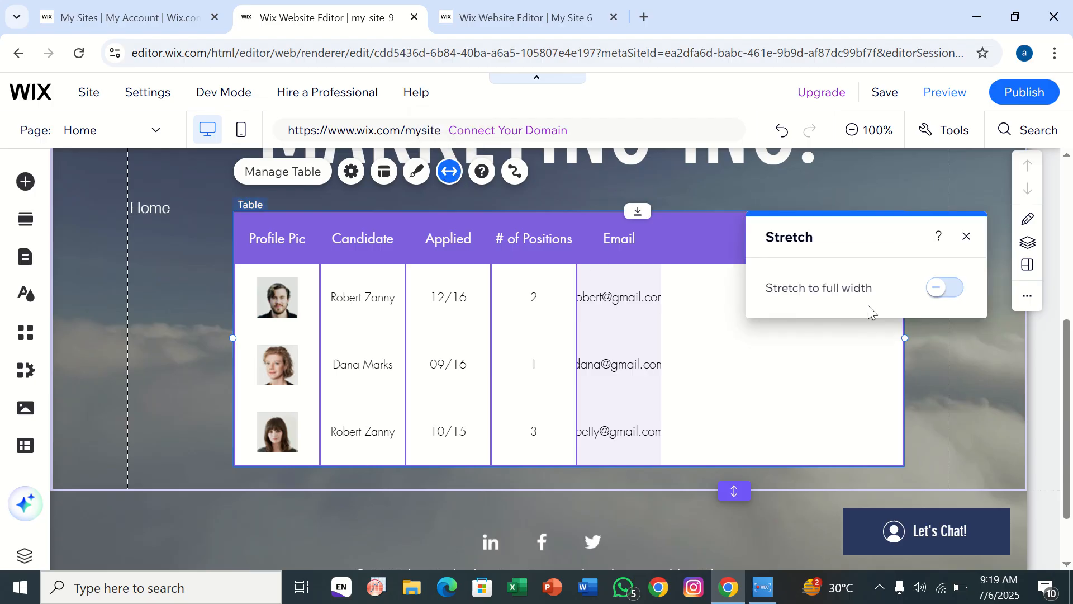
{"action": "left_click", "coordinate": [942, 288]}
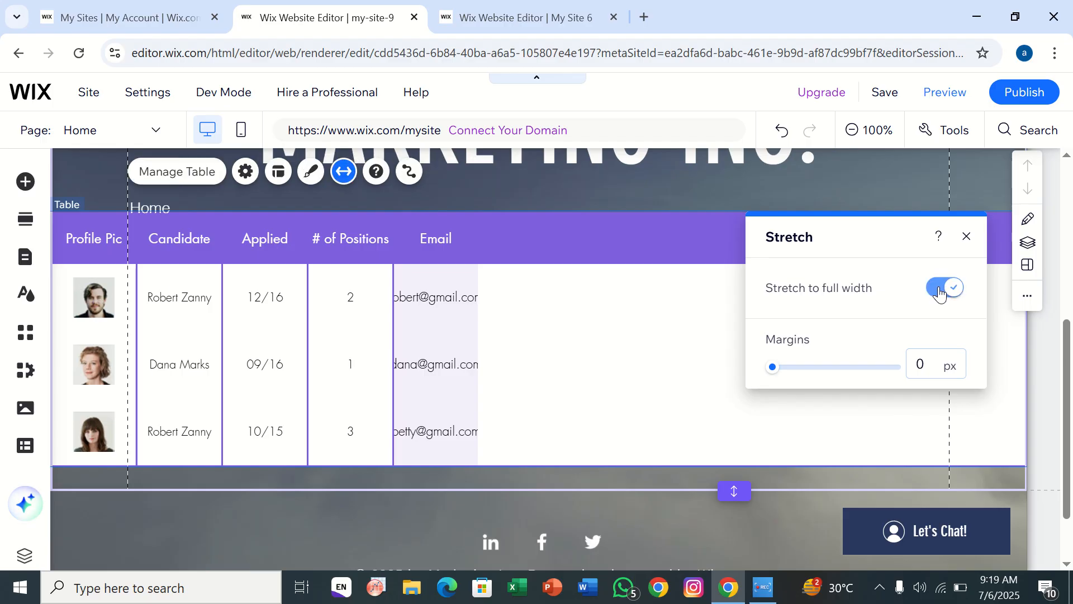
{"action": "left_click", "coordinate": [942, 289]}
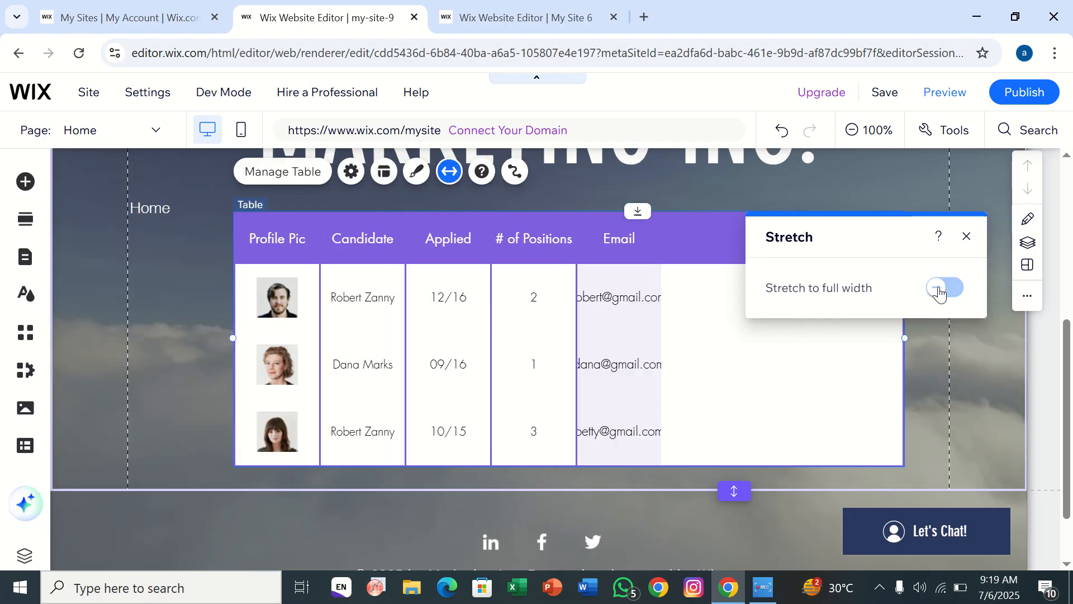
{"action": "left_click", "coordinate": [966, 237]}
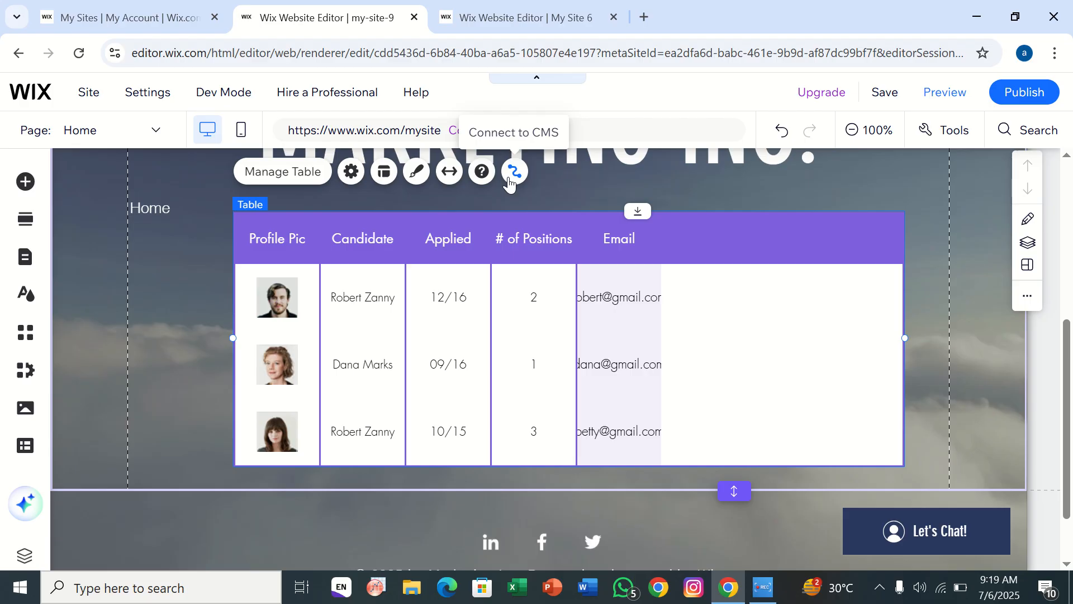
View the table's options for connecting it to a CMS collection
{"action": "left_click", "coordinate": [510, 179]}
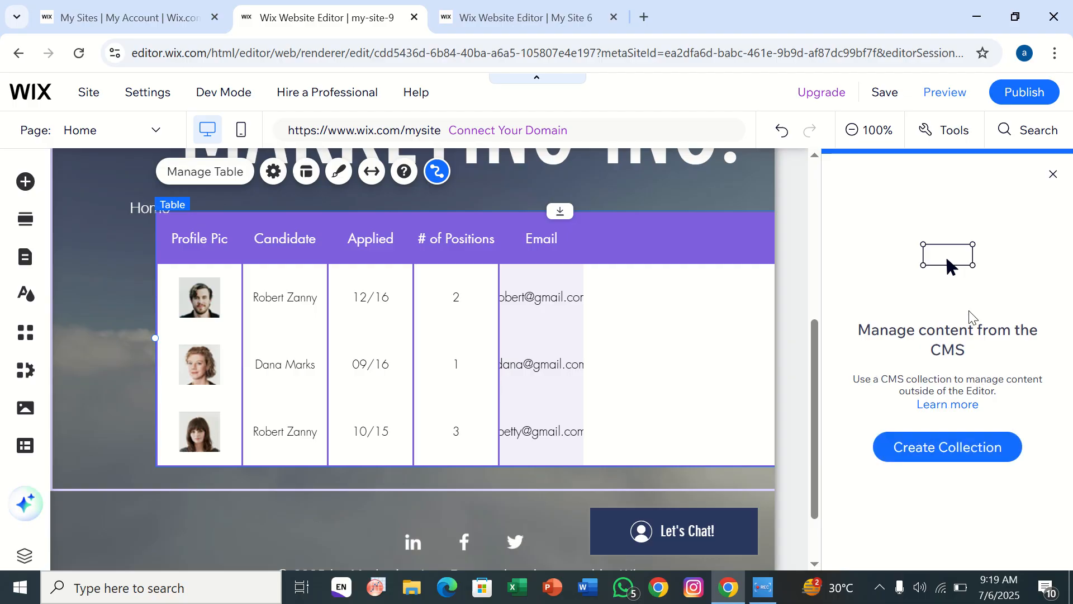
{"action": "left_click", "coordinate": [1053, 174]}
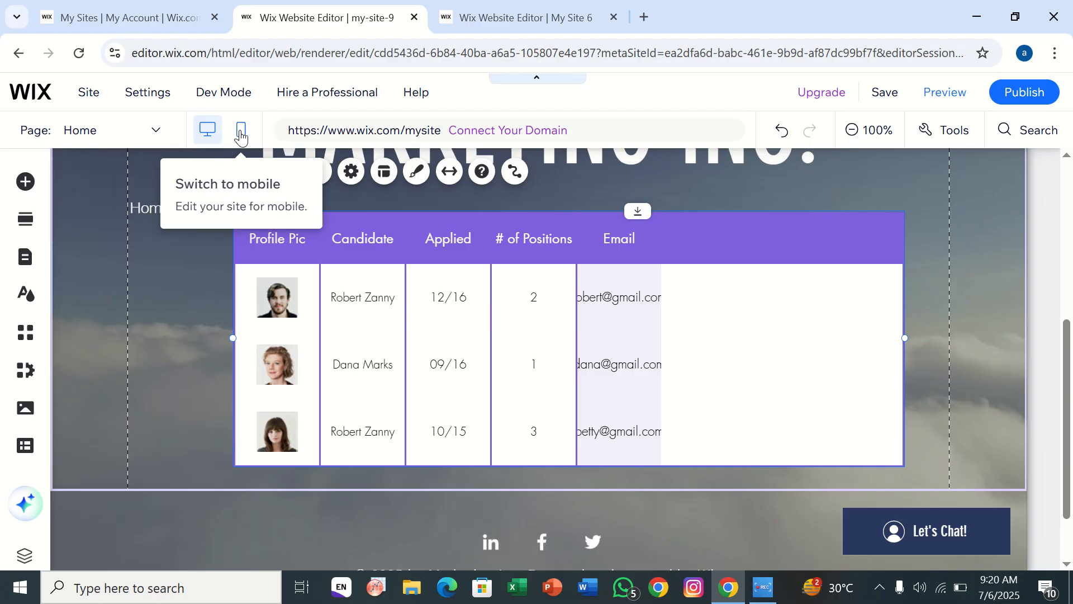
Check how the table appears in the mobile version of the page, and return to the desktop version
{"action": "left_click", "coordinate": [240, 134]}
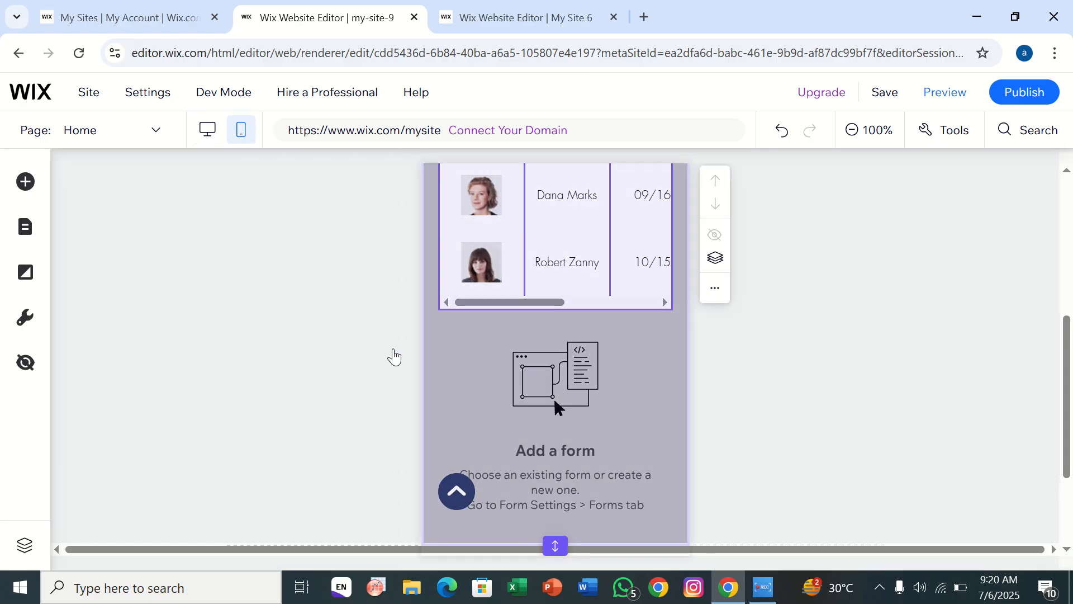
{"action": "scroll", "coordinate": [508, 354], "scroll_direction": "up", "scroll_amount": 5}
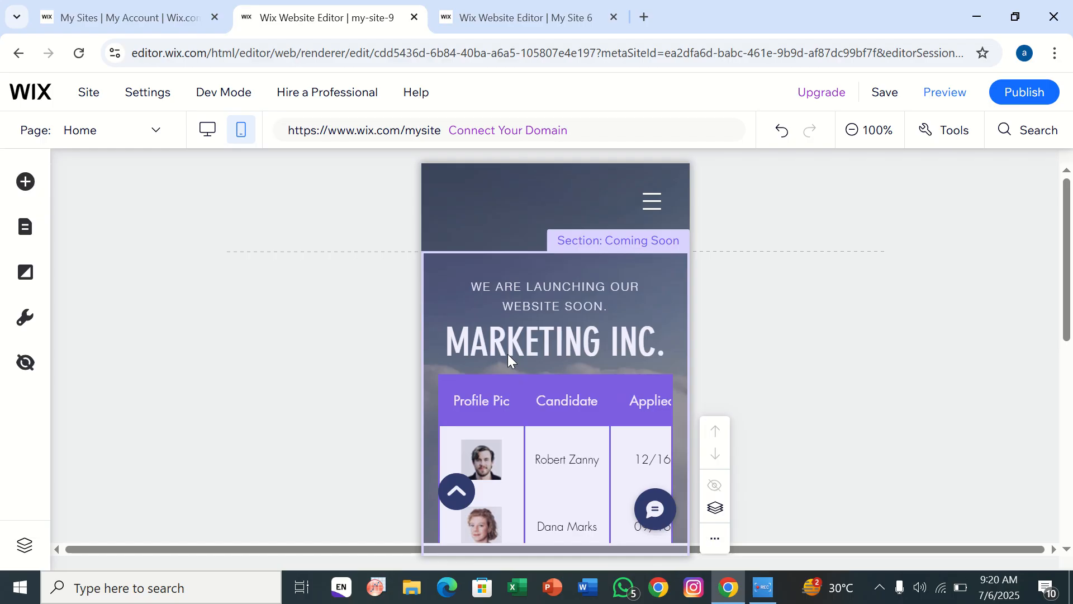
{"action": "left_click", "coordinate": [207, 128]}
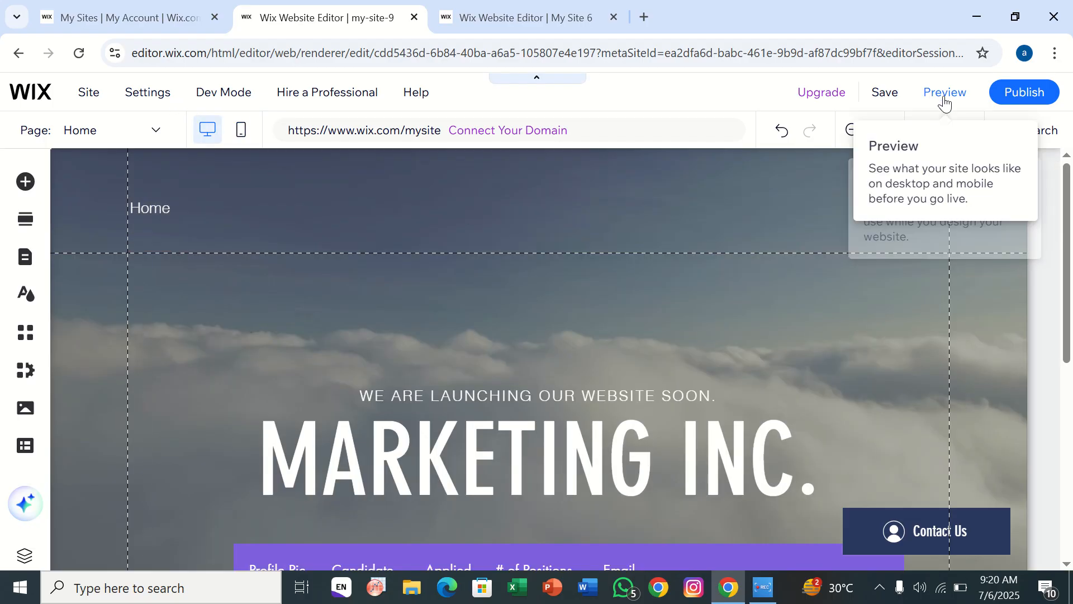
Preview the desktop site with the table in place, and return to the editor
{"action": "left_click", "coordinate": [946, 94]}
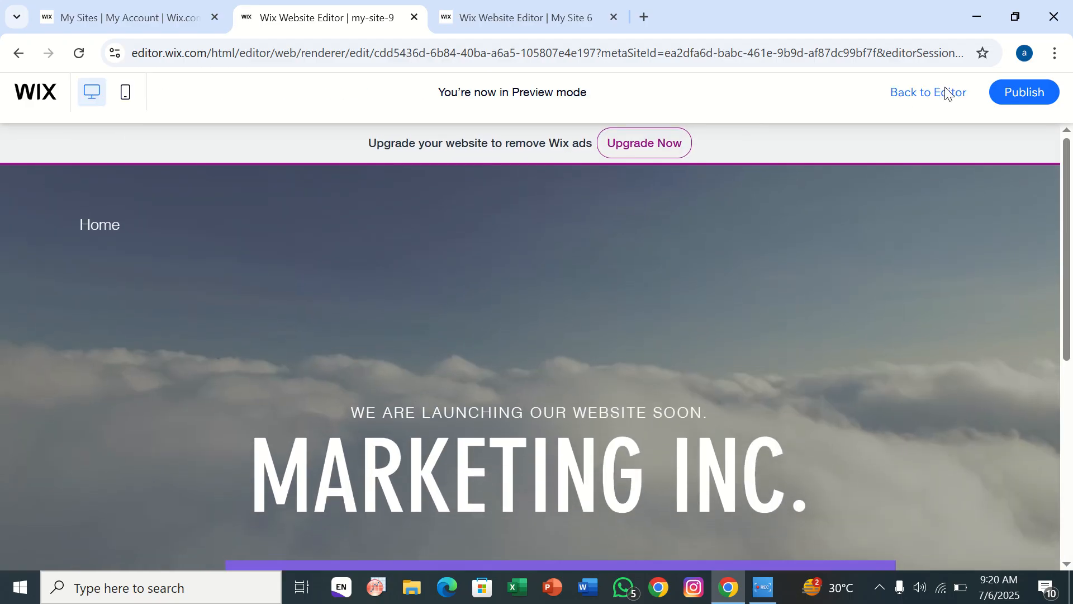
{"action": "scroll", "coordinate": [737, 371], "scroll_direction": "down", "scroll_amount": 5}
{"action": "scroll", "coordinate": [738, 376], "scroll_direction": "up", "scroll_amount": 5}
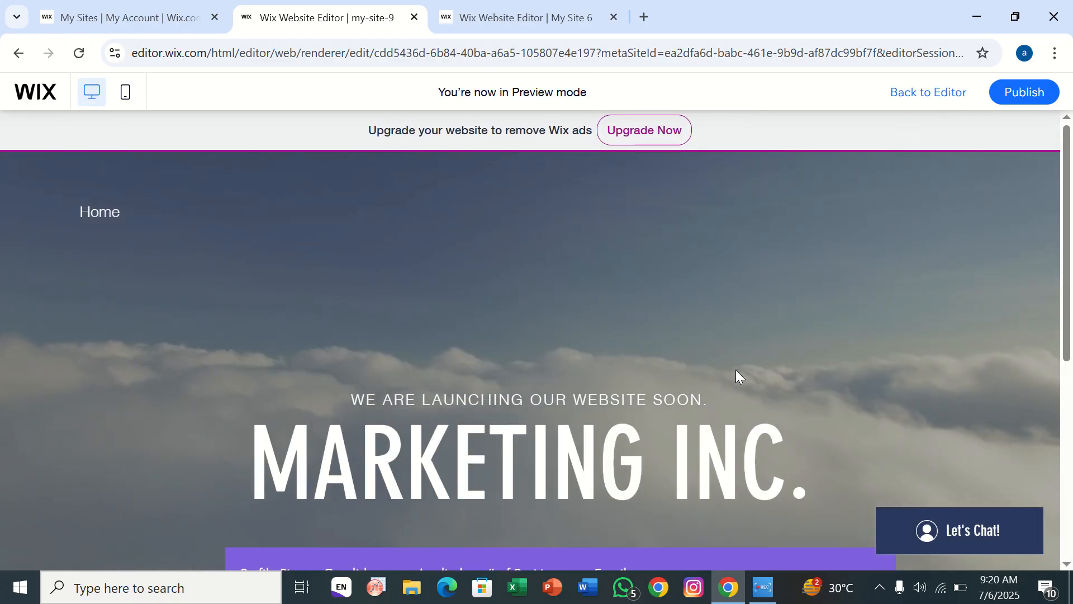
{"action": "left_click", "coordinate": [923, 99]}
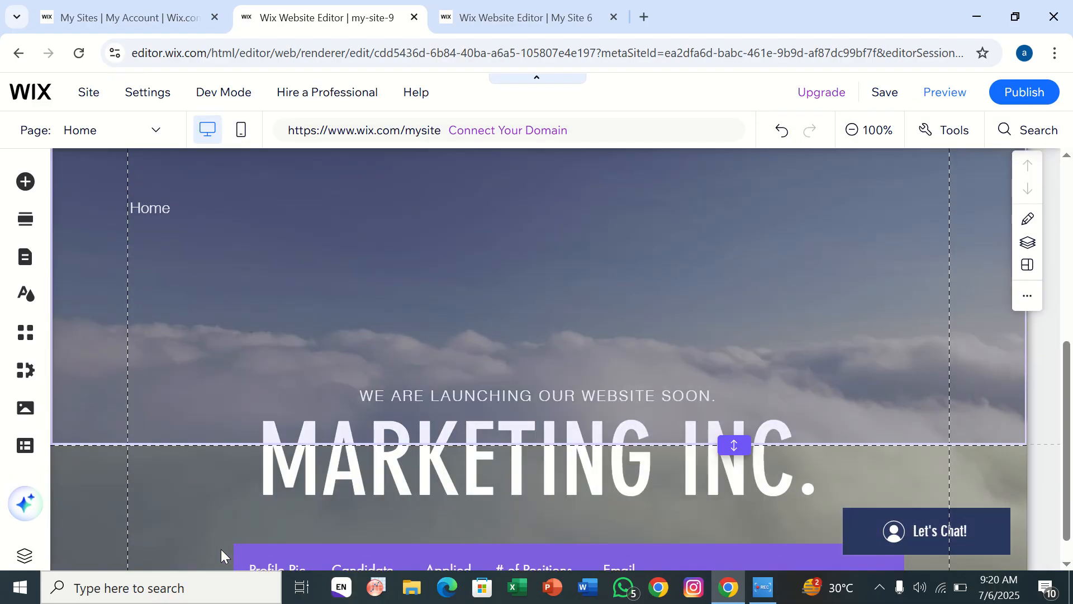
Unpin the horizontal Home menu that overlaps the table so it no longer stays fixed to the screen
{"action": "scroll", "coordinate": [220, 549], "scroll_direction": "down", "scroll_amount": 5}
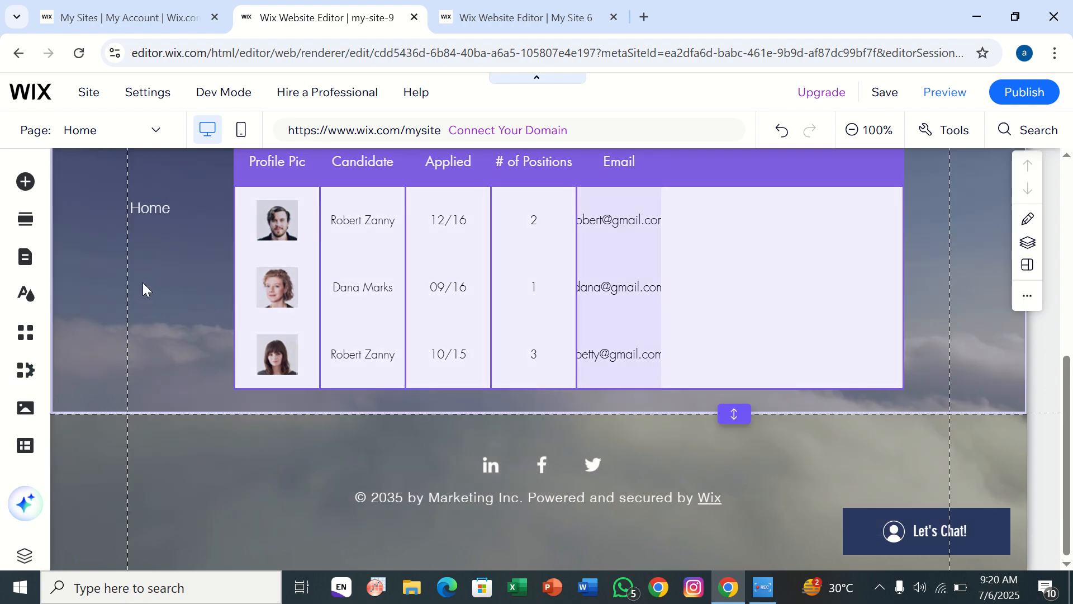
{"action": "left_click", "coordinate": [260, 222]}
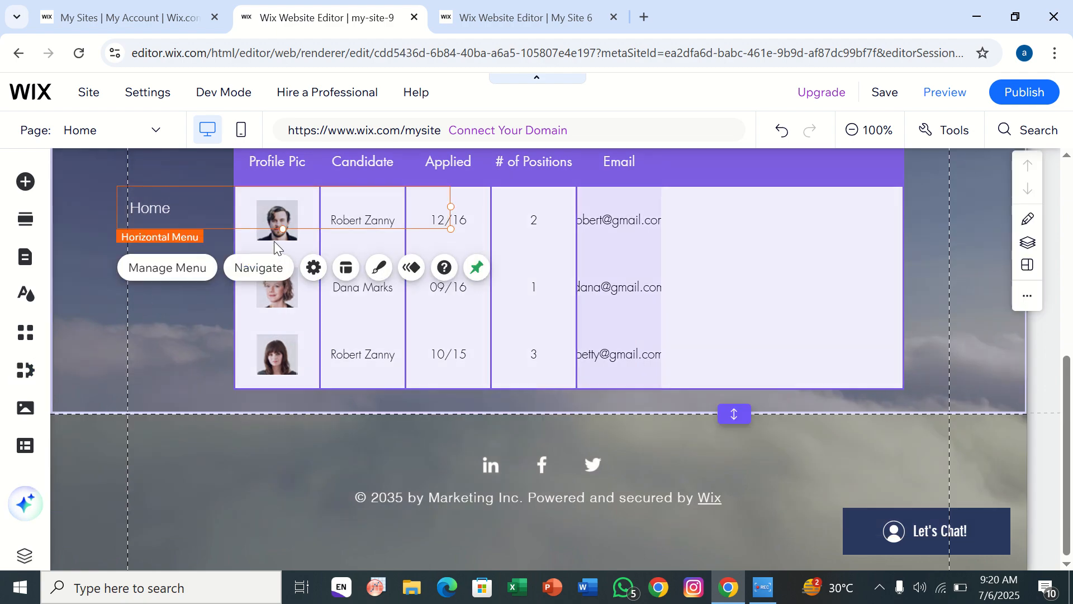
{"action": "left_click", "coordinate": [274, 241]}
{"action": "left_click", "coordinate": [274, 237]}
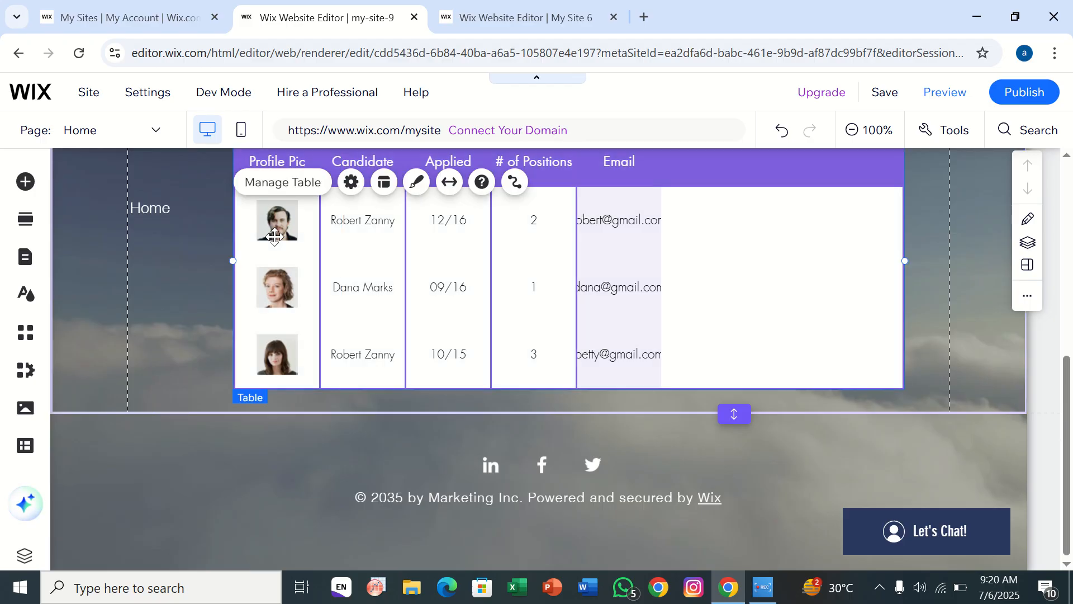
{"action": "left_click", "coordinate": [369, 224]}
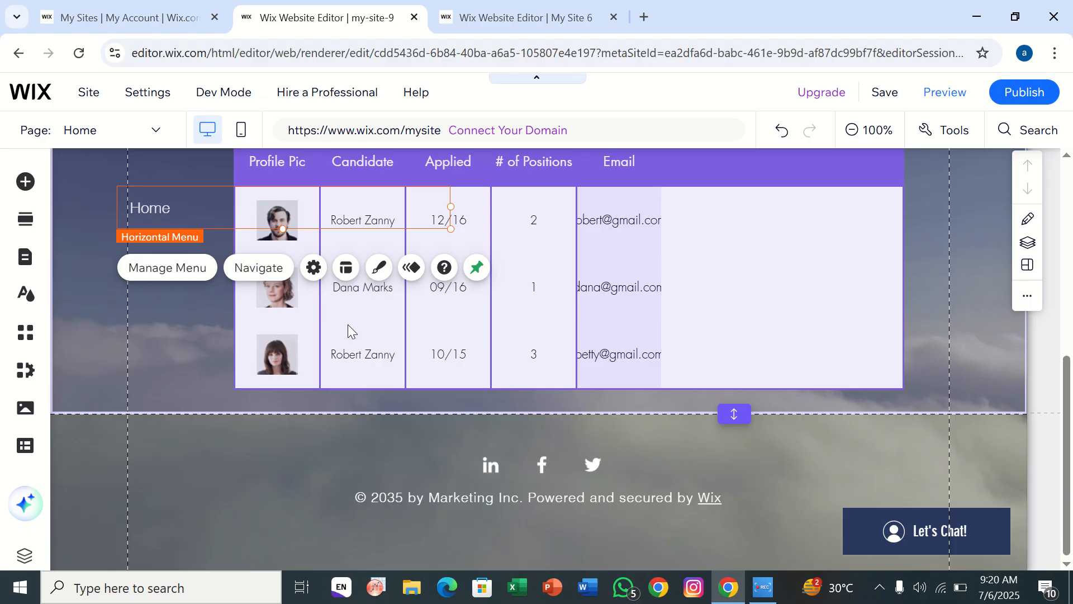
{"action": "left_click", "coordinate": [478, 268]}
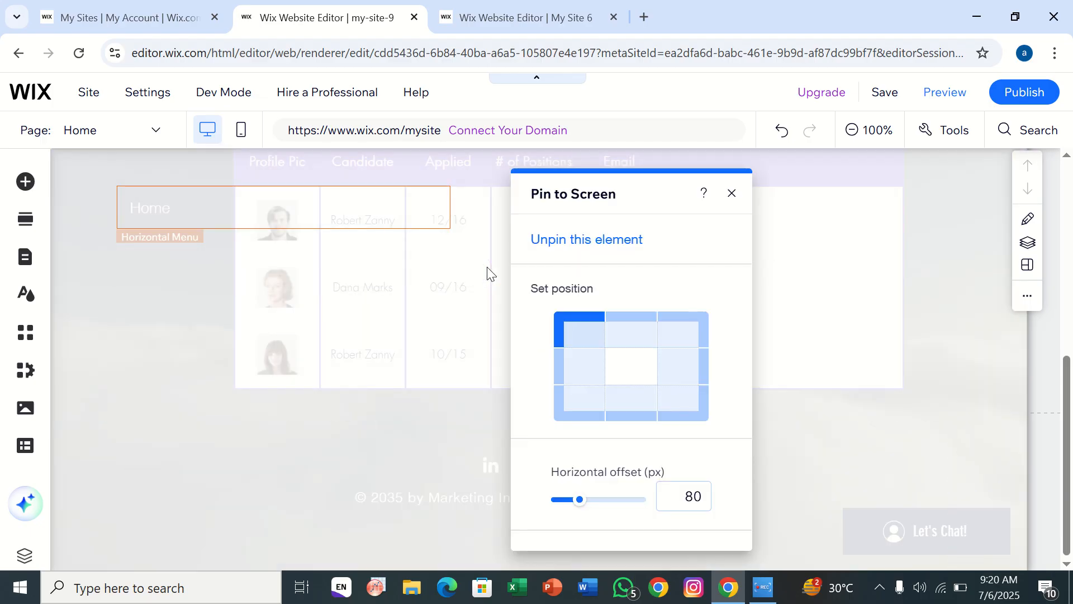
{"action": "left_click", "coordinate": [555, 239]}
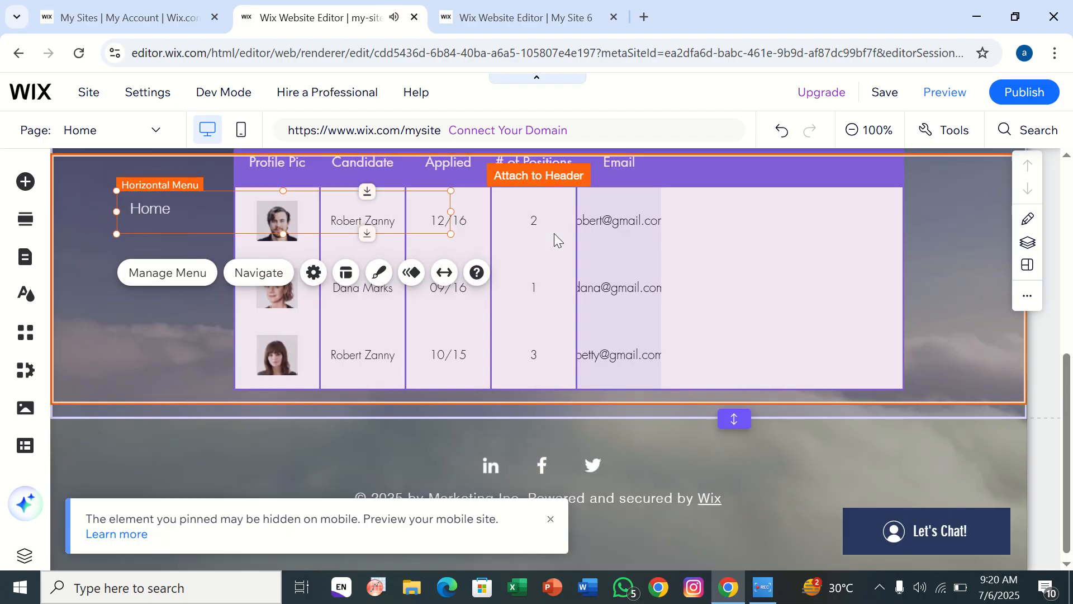